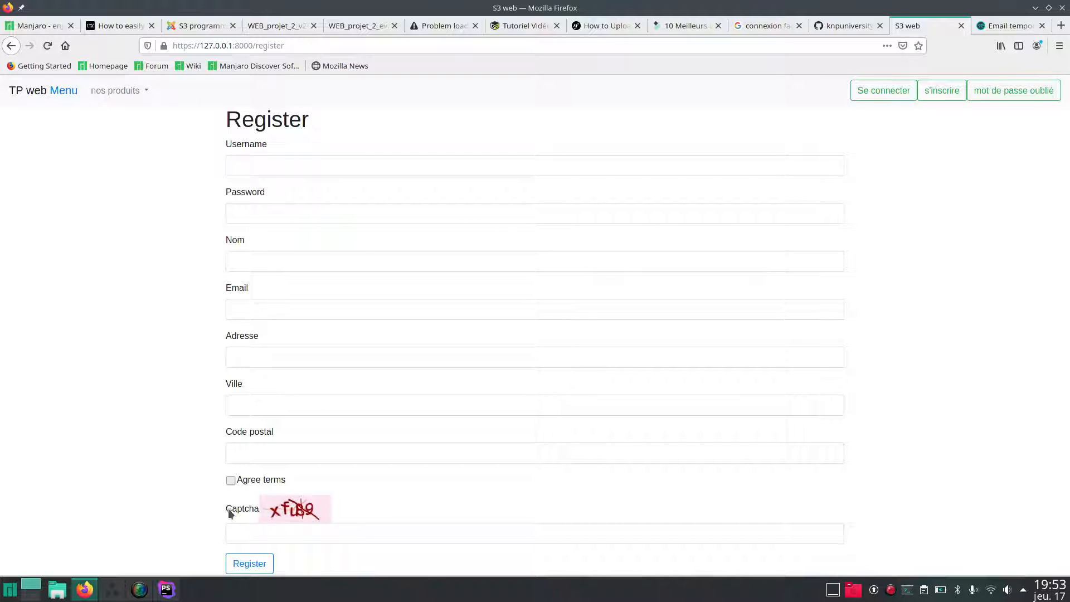
# Enter 'test' as the username and Nom, set a password, and bring up the Temp Mail tab.
pyautogui.click(290, 165)
pyautogui.write('test')
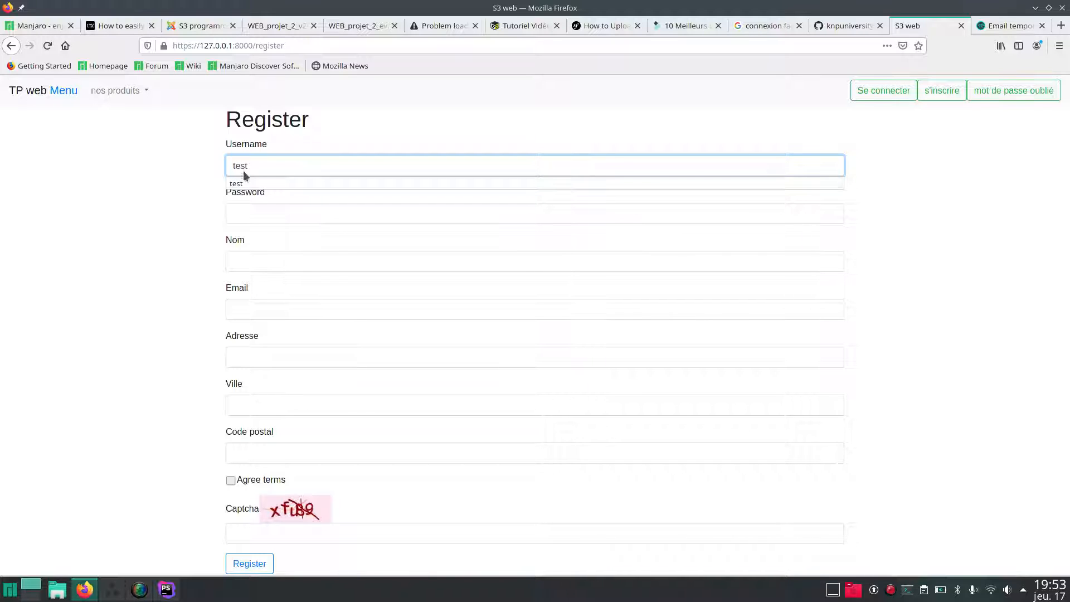
pyautogui.moveTo(250, 165); pyautogui.dragTo(232, 166)
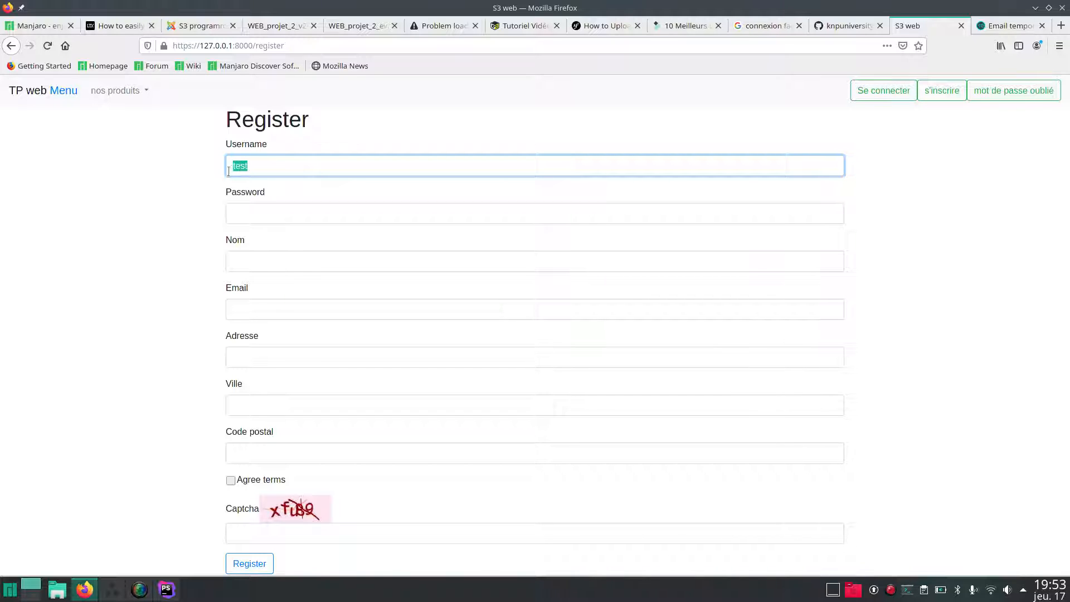
pyautogui.click(240, 220)
pyautogui.write('test')
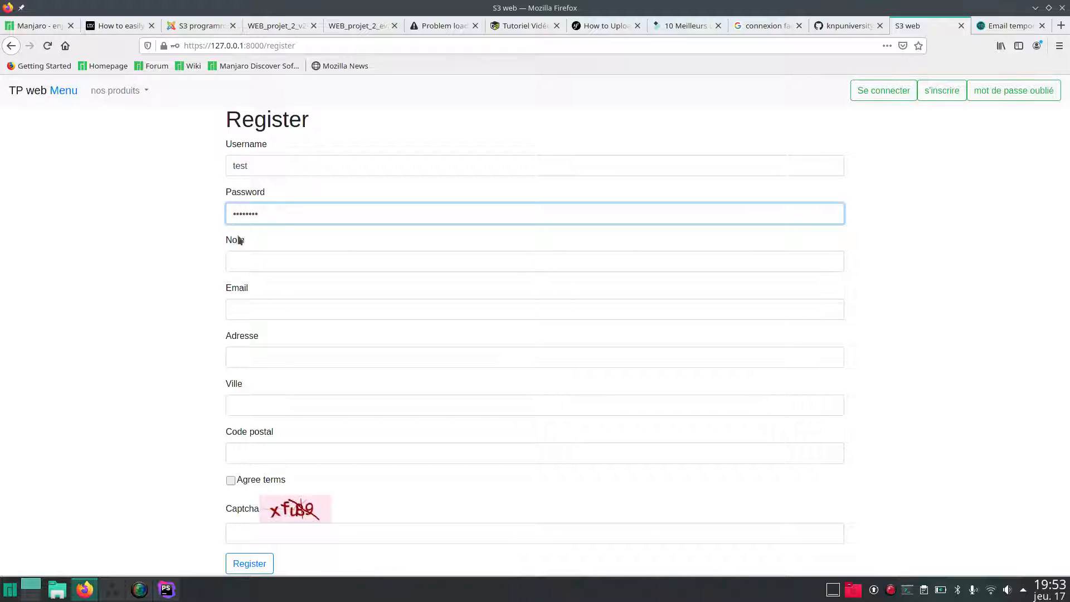
pyautogui.click(236, 262)
pyautogui.write('test')
pyautogui.click(246, 302)
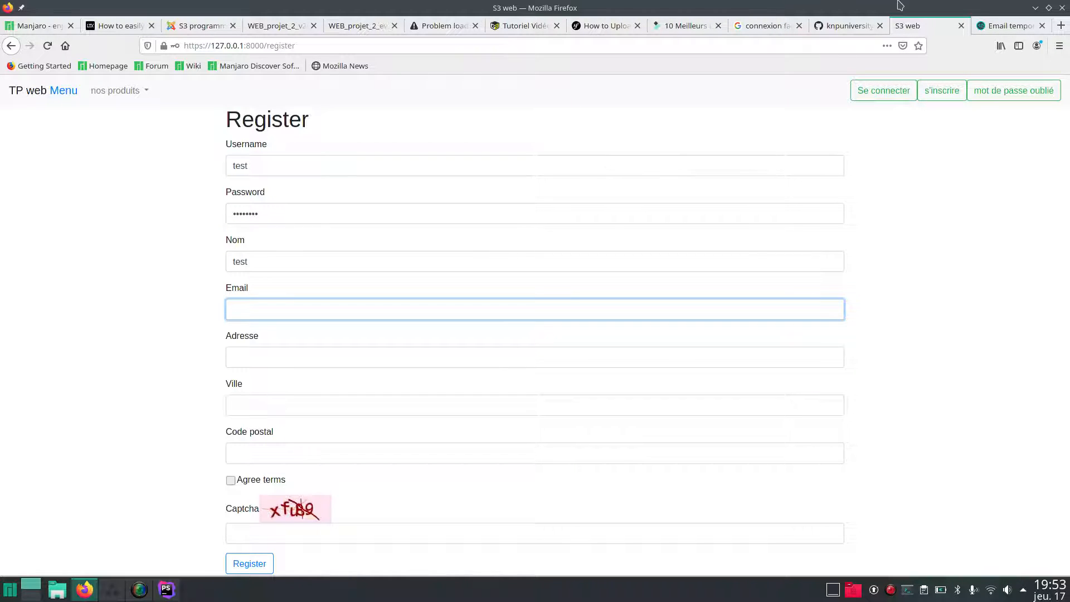
pyautogui.click(1004, 26)
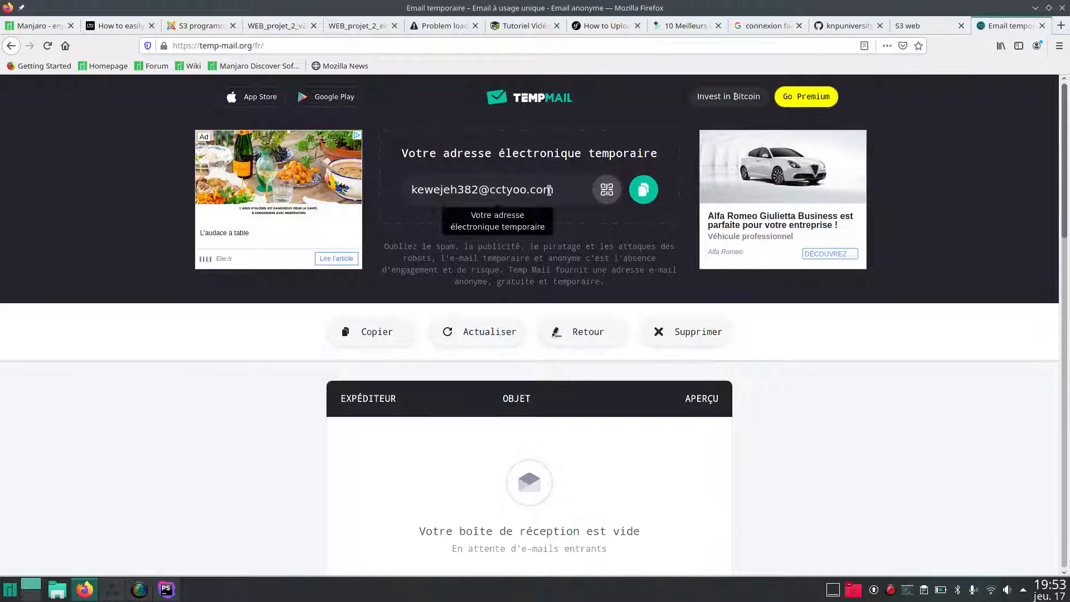
# Copy the disposable Temp Mail address and paste it into the registration form's Email field.
pyautogui.moveTo(553, 190); pyautogui.dragTo(413, 188)
pyautogui.hotkey('ctrl', 'c')
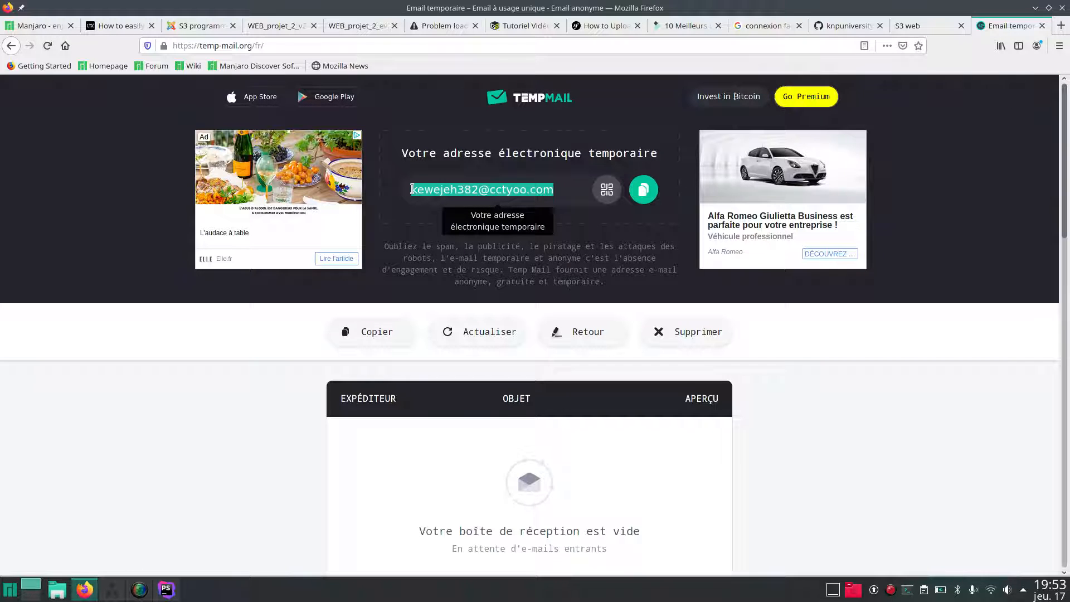
pyautogui.click(905, 27)
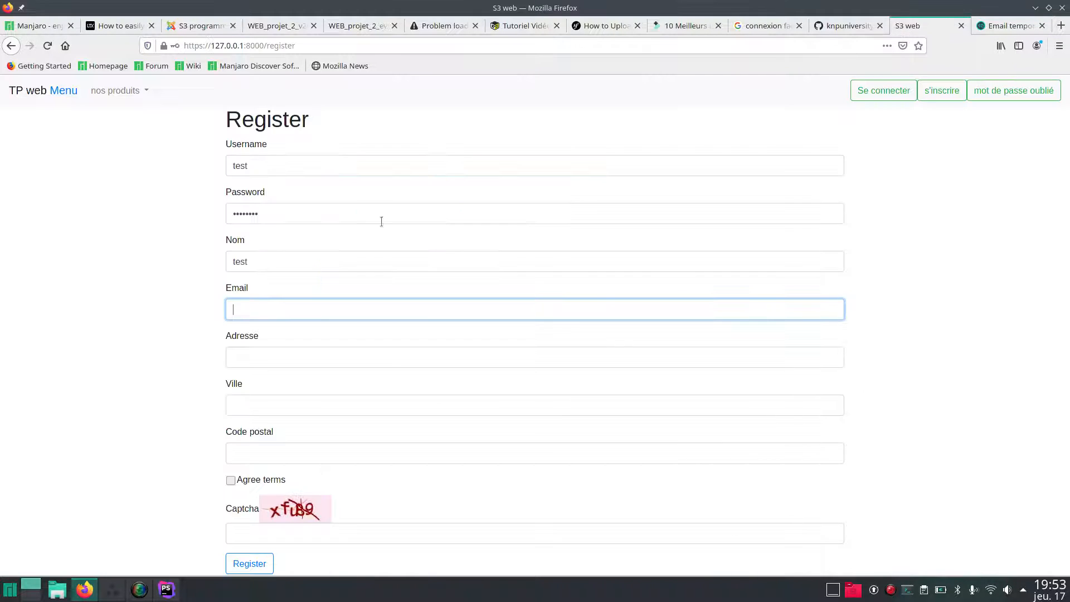
pyautogui.click(296, 303)
pyautogui.hotkey('ctrl', 'v')
pyautogui.click(1003, 26)
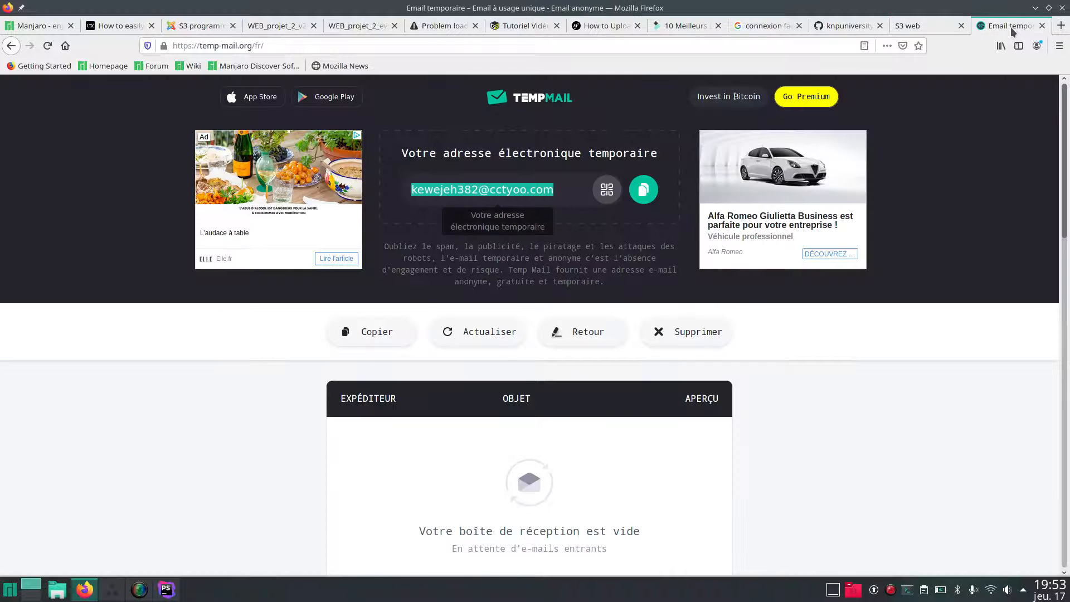
pyautogui.click(913, 27)
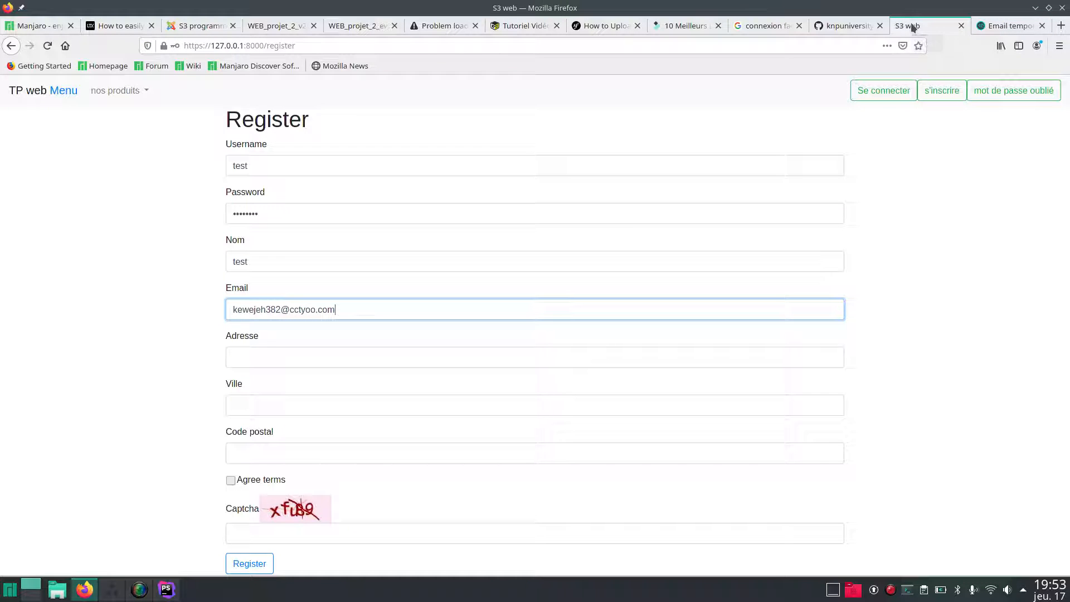
# Fill both Adresse and Ville with 'test', undoing an accidental paste.
pyautogui.click(353, 349)
pyautogui.hotkey('ctrl', 'v')
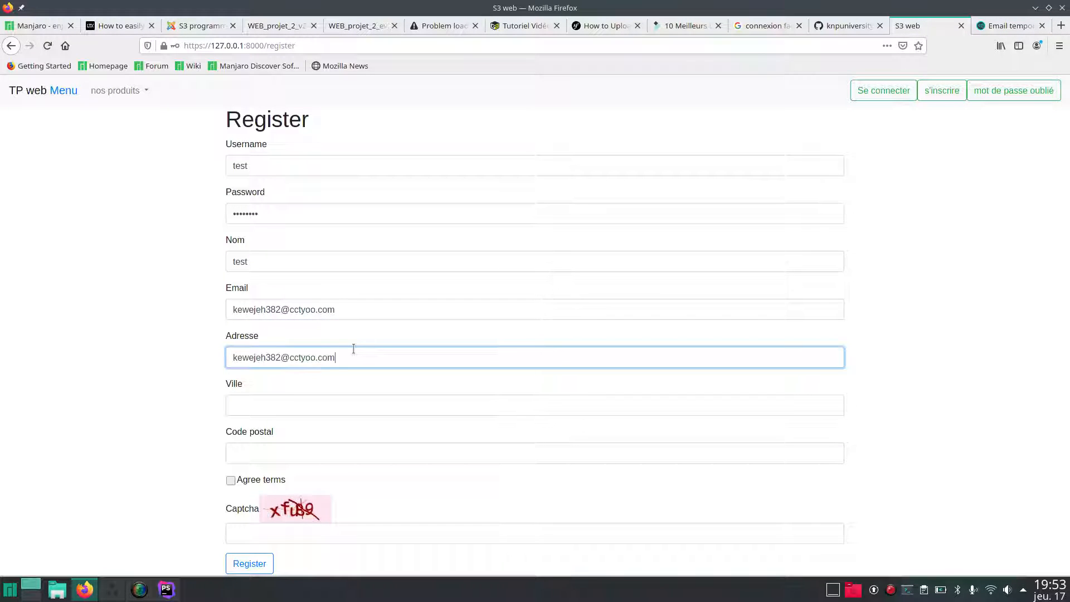
pyautogui.hotkey('ctrl', 'z')
pyautogui.write('test')
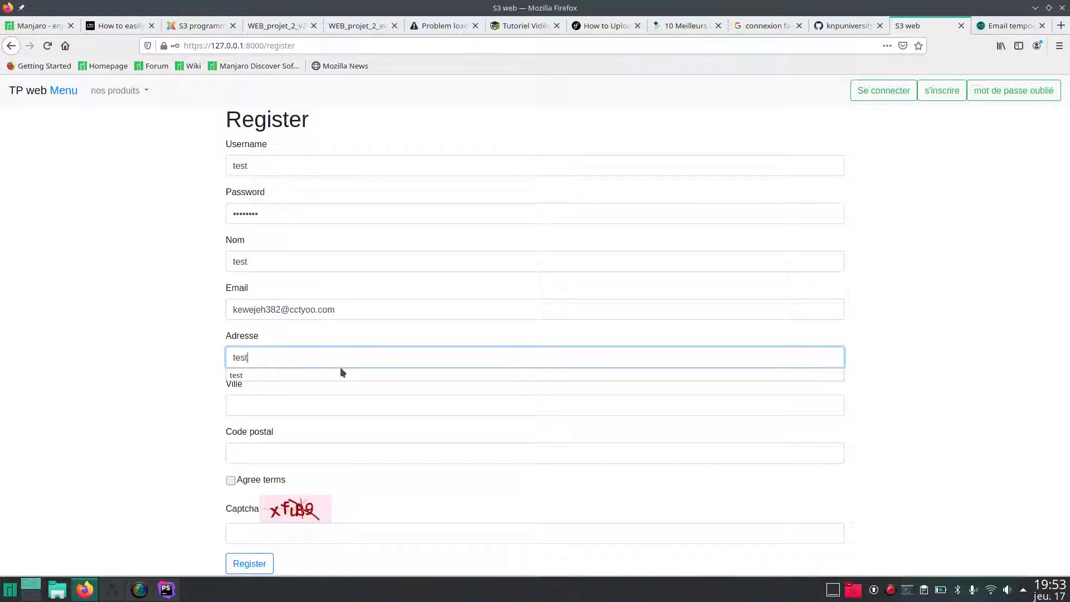
pyautogui.click(340, 370)
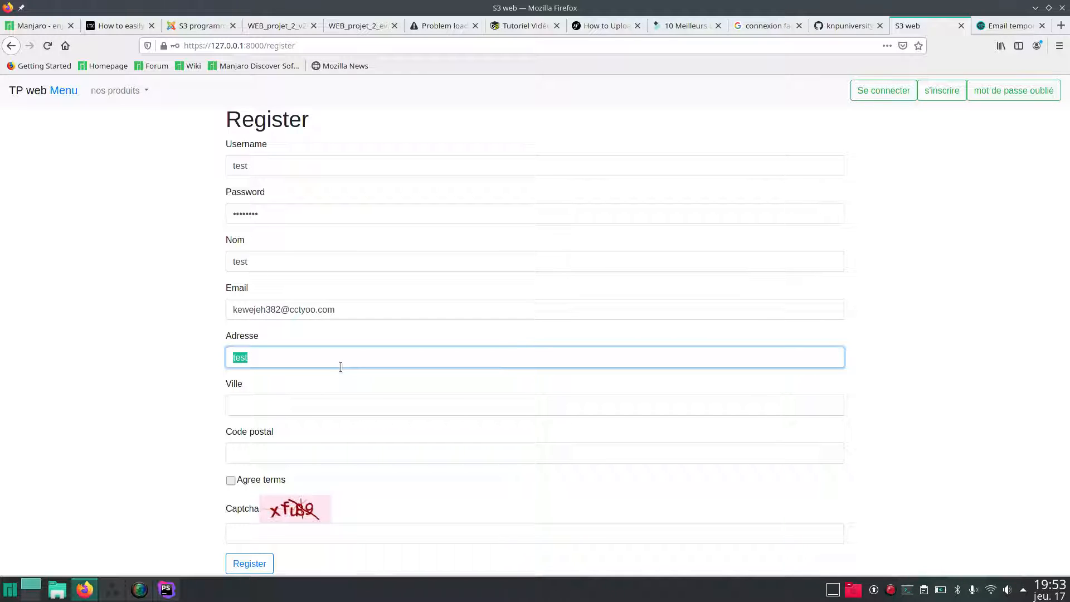
pyautogui.click(297, 402)
pyautogui.write('test')
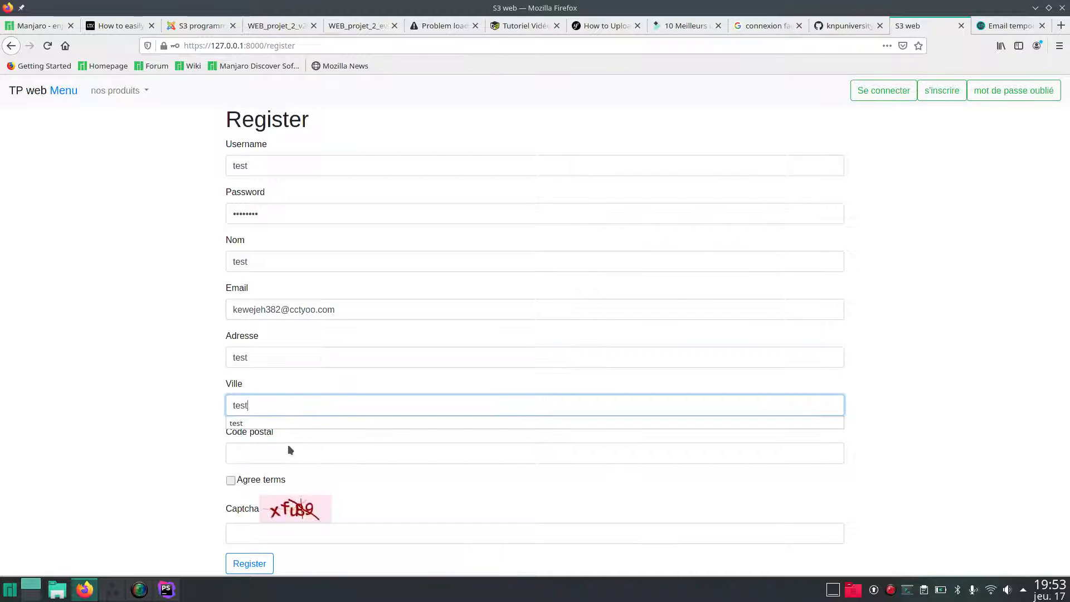
# Set Code postal to 29200, agree to the terms, and start on the Captcha field.
pyautogui.click(289, 449)
pyautogui.write('2')
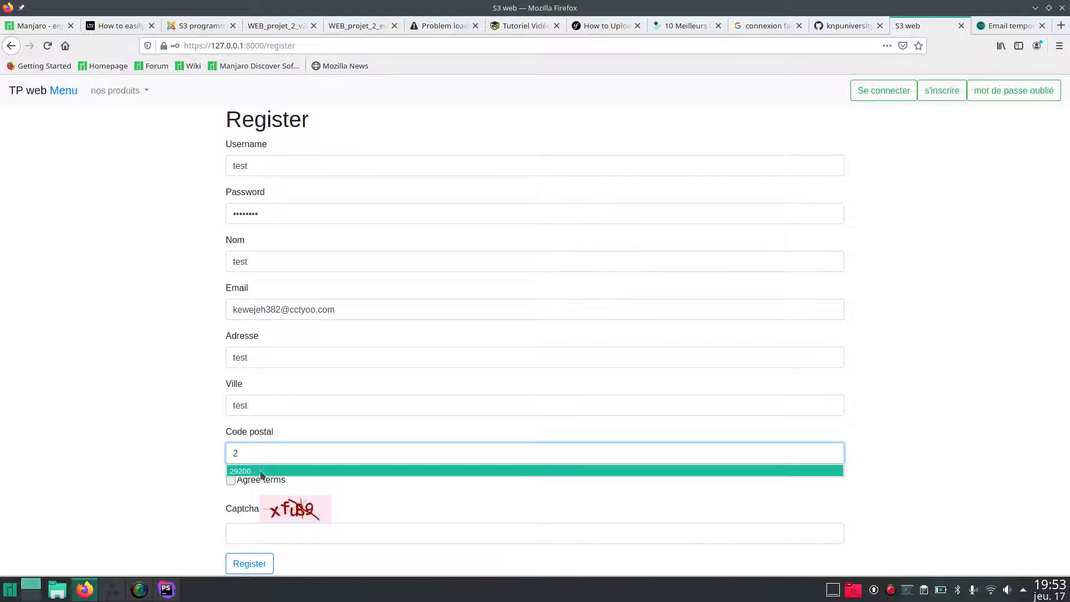
pyautogui.click(234, 473)
pyautogui.click(231, 481)
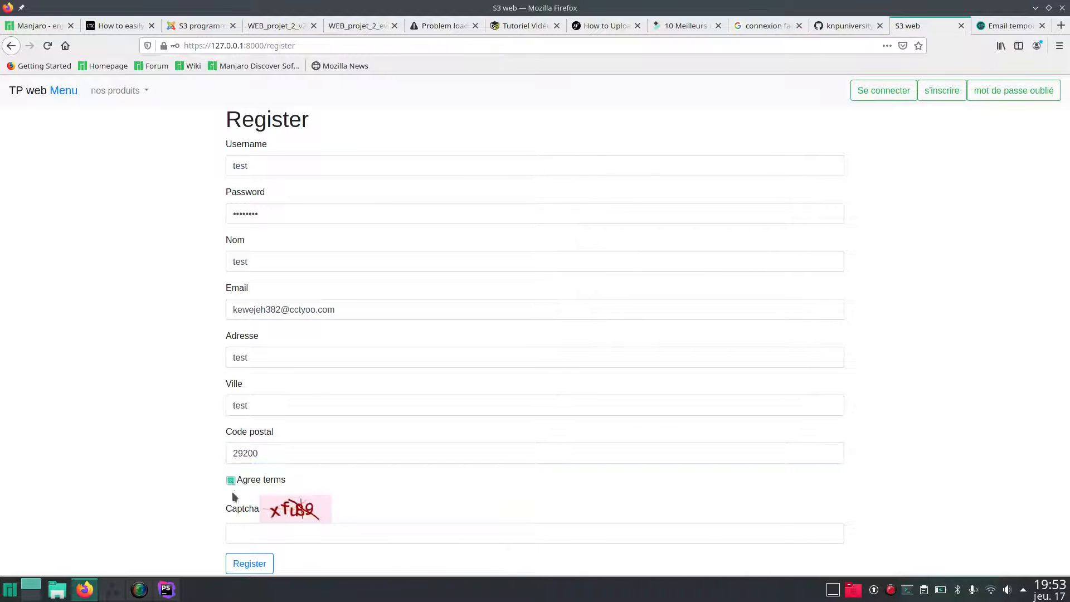
pyautogui.click(236, 536)
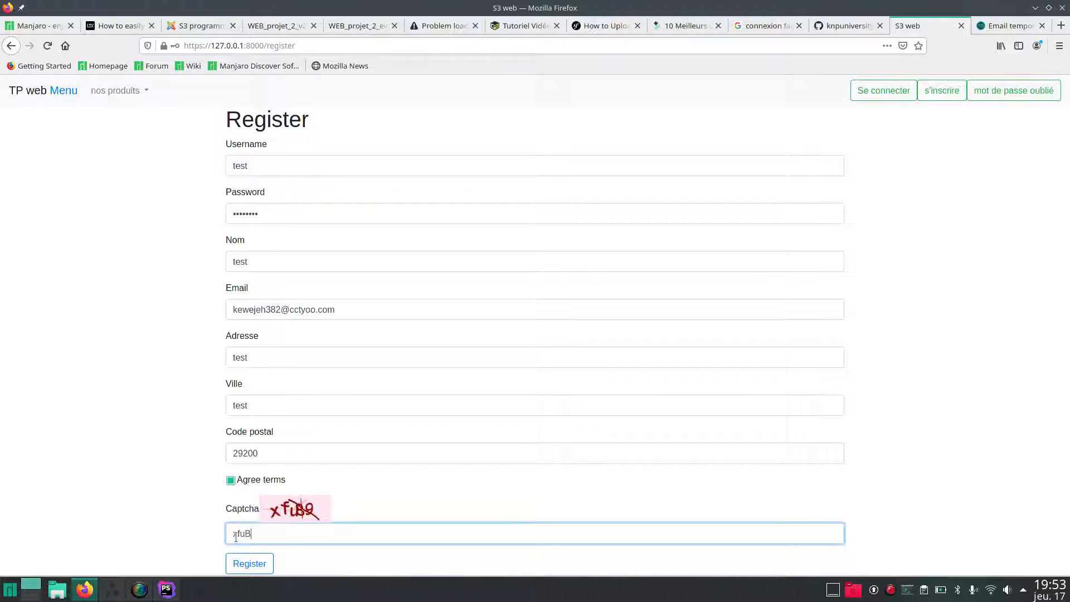
# Submit the registration, retyping the refreshed captcha and password, and decline saving the login.
pyautogui.write('xfuB9')
pyautogui.press('Return')
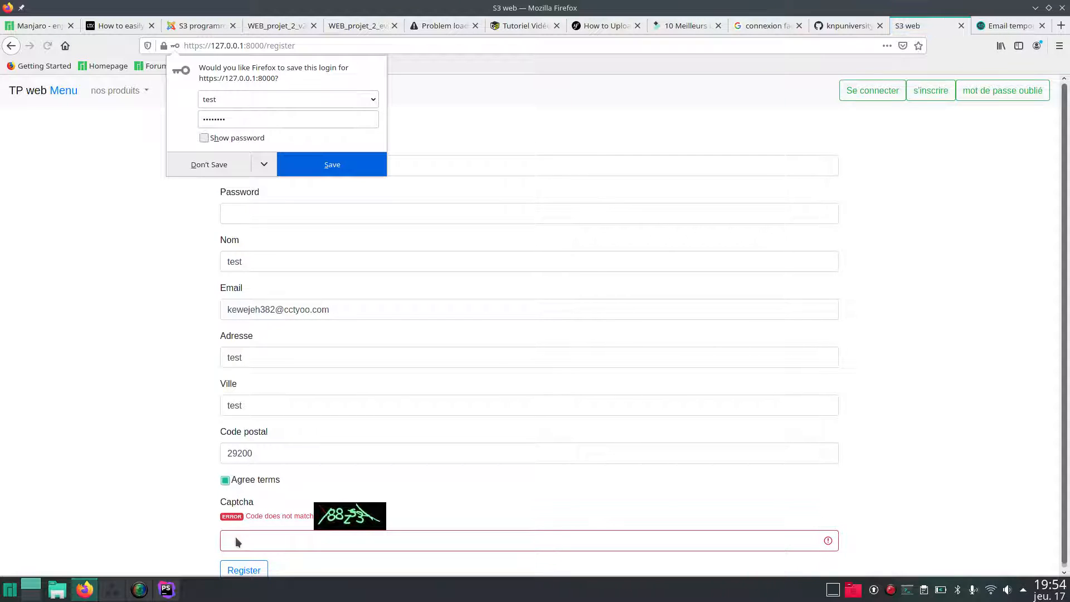
pyautogui.click(244, 543)
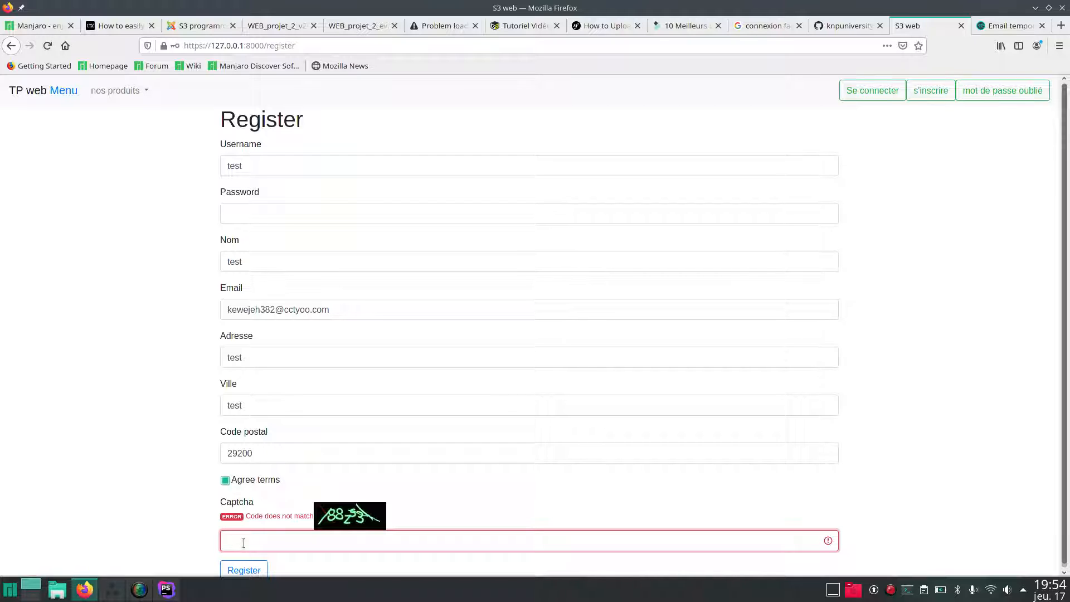
pyautogui.write('88')
pyautogui.write('z')
pyautogui.write('5')
pyautogui.click(248, 219)
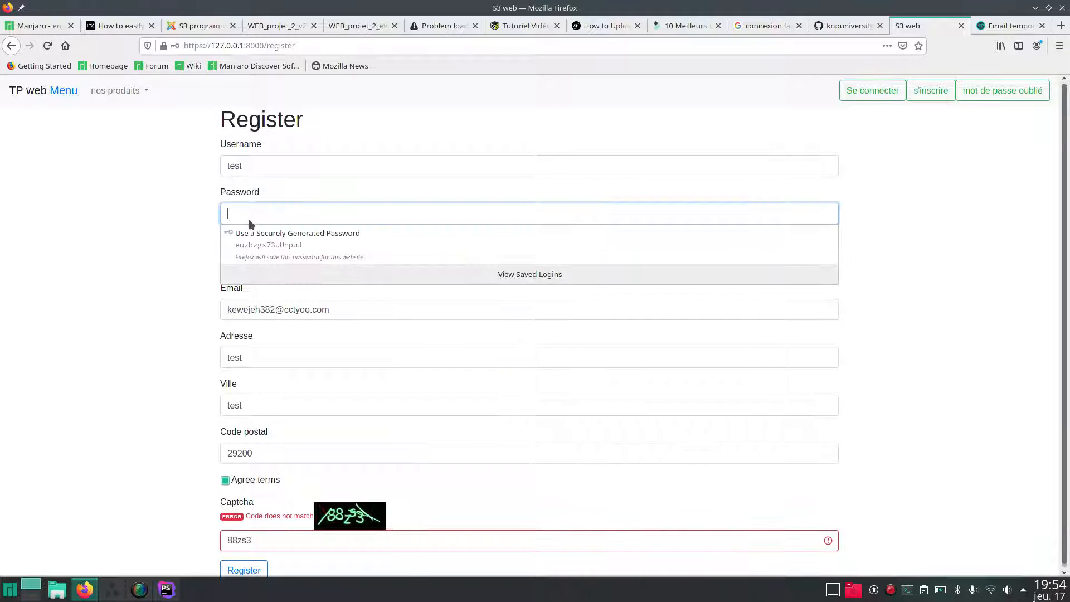
pyautogui.write('testtest')
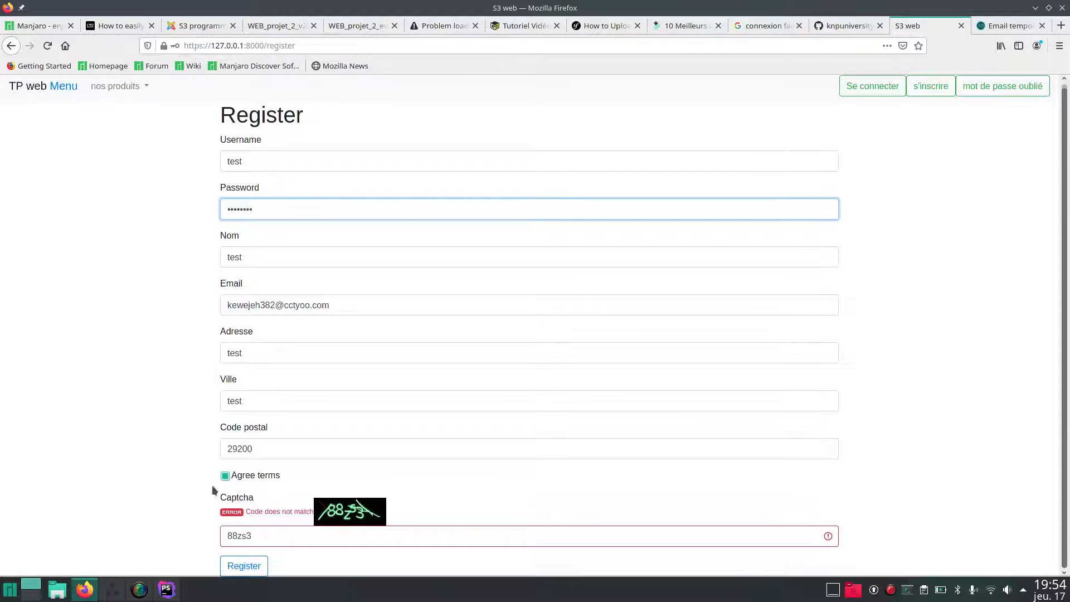
pyautogui.click(239, 568)
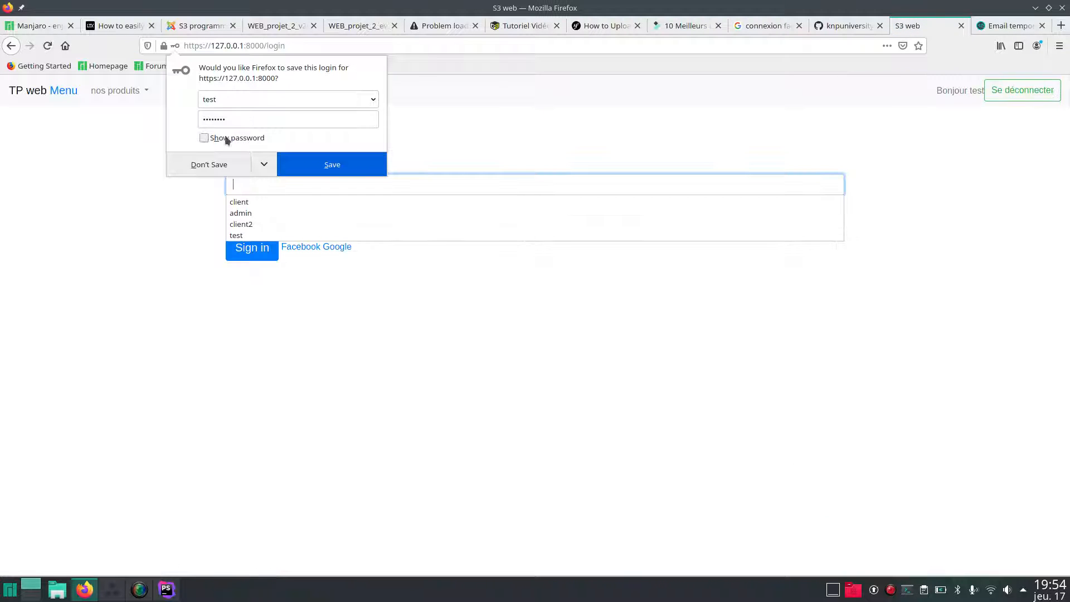
pyautogui.click(208, 163)
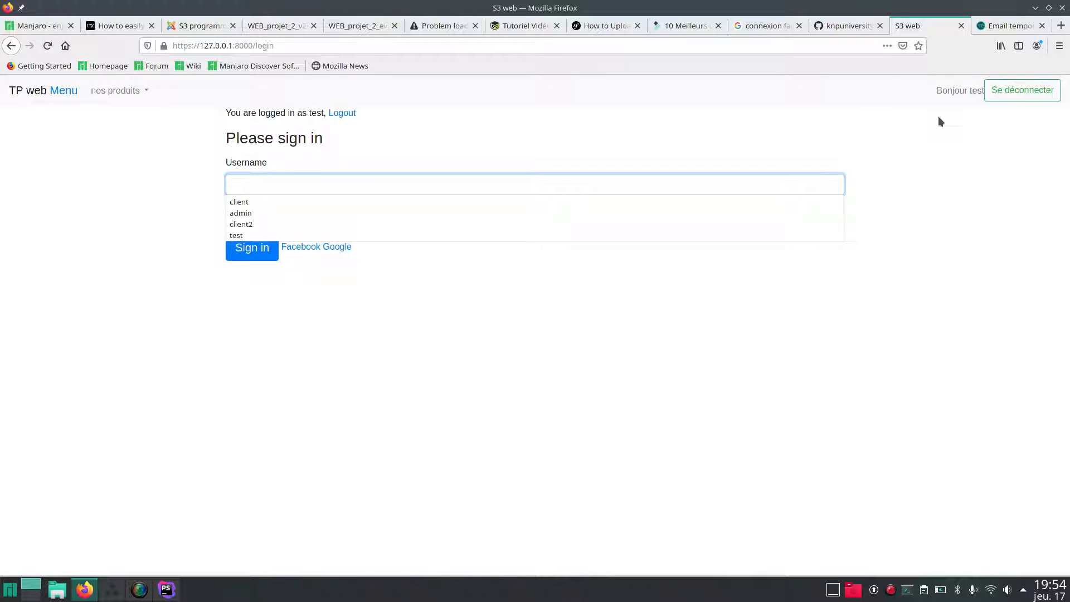
# Open the 'Thanks for signing up!' email in Temp Mail and follow its activation link.
pyautogui.click(1004, 25)
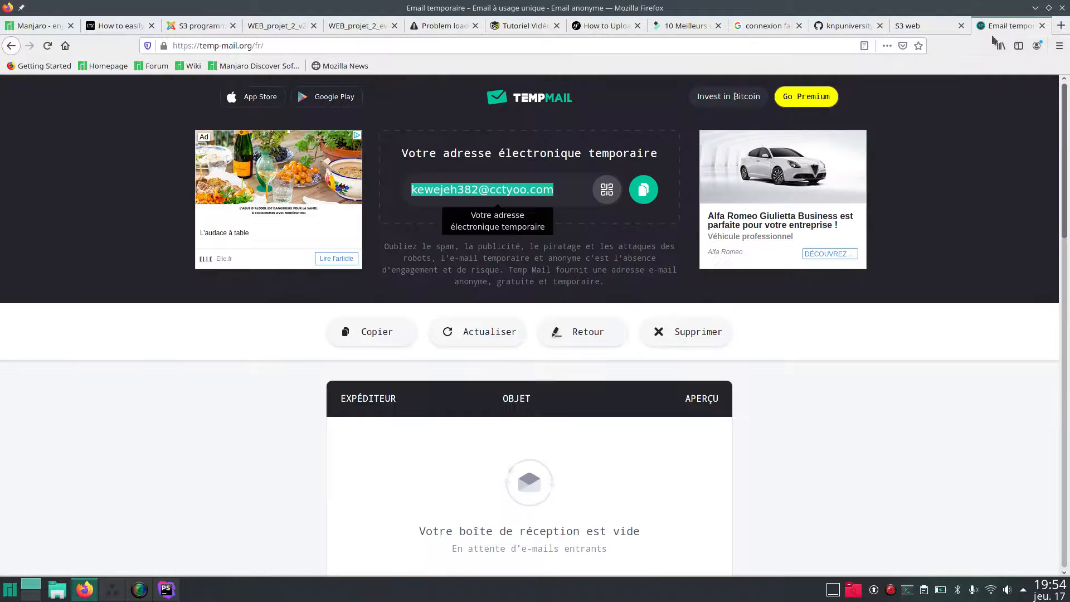
pyautogui.scroll(-3, 366, 469)
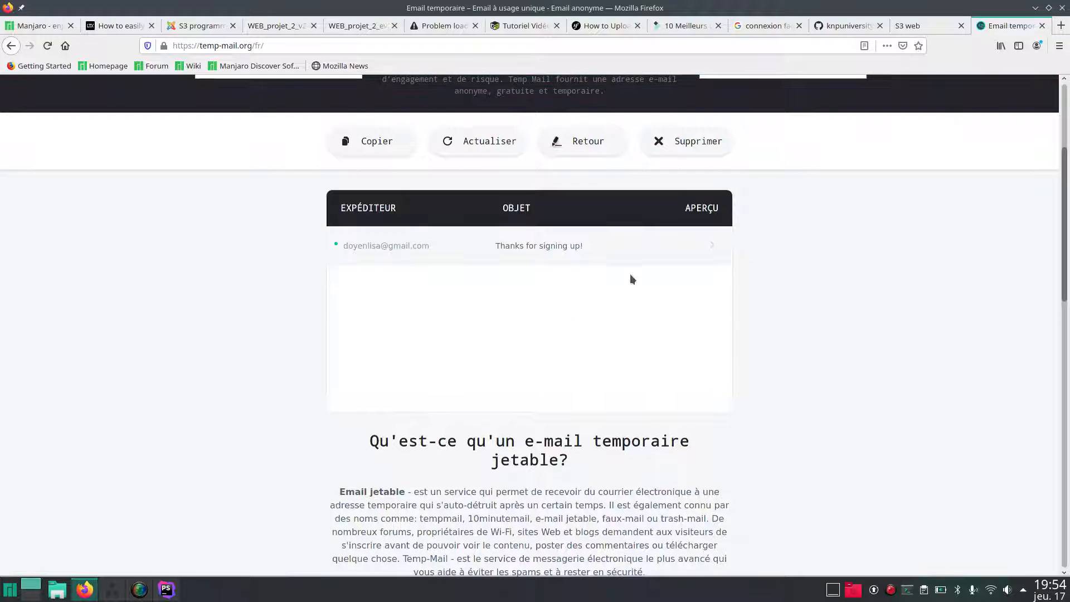
pyautogui.click(713, 245)
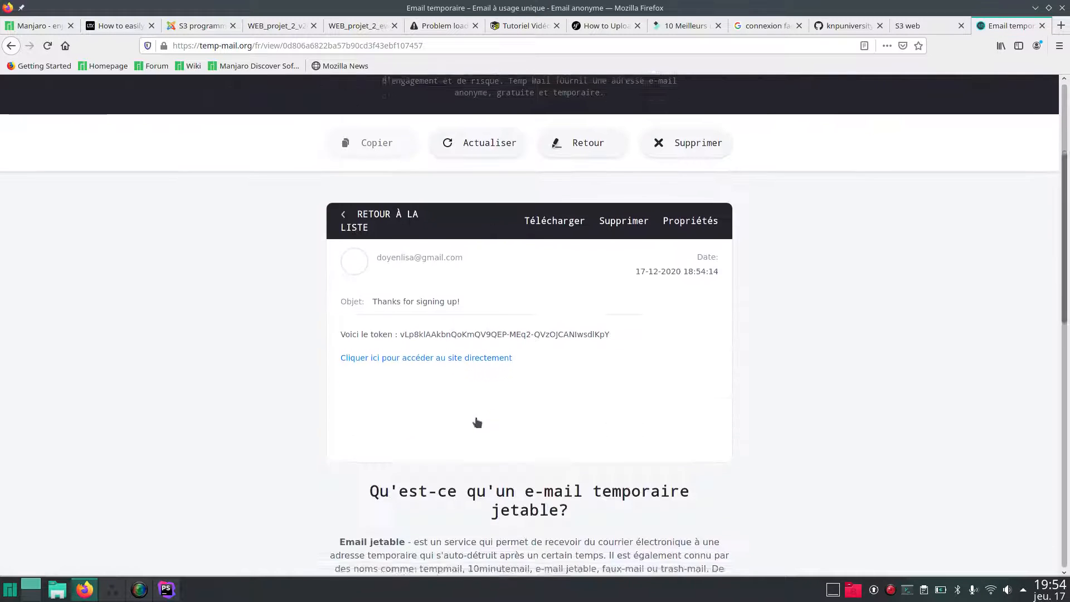
pyautogui.moveTo(372, 385); pyautogui.dragTo(684, 388)
pyautogui.click(685, 393)
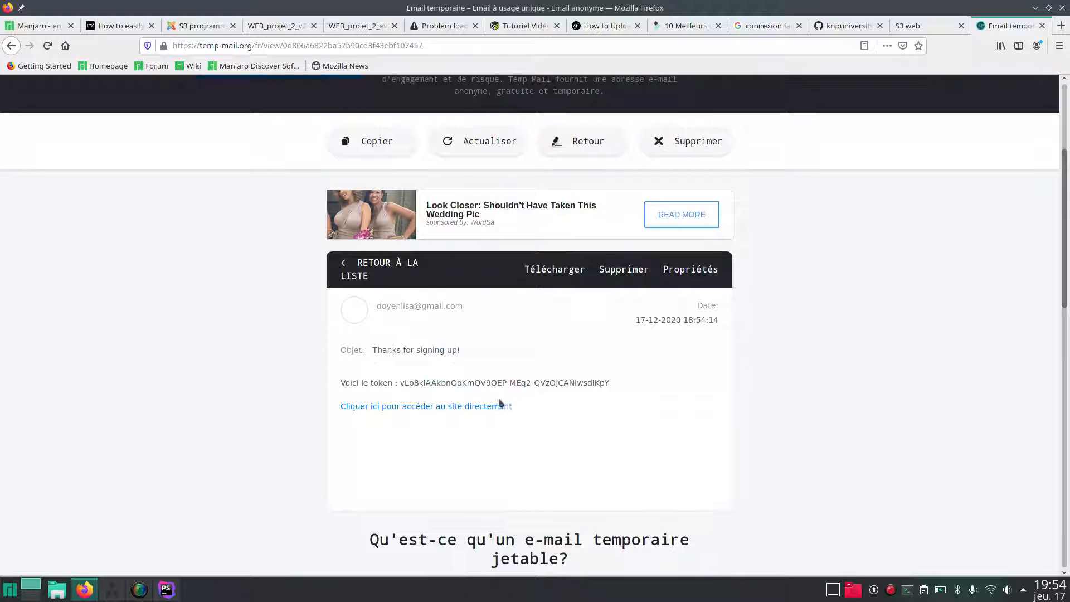
pyautogui.click(373, 407)
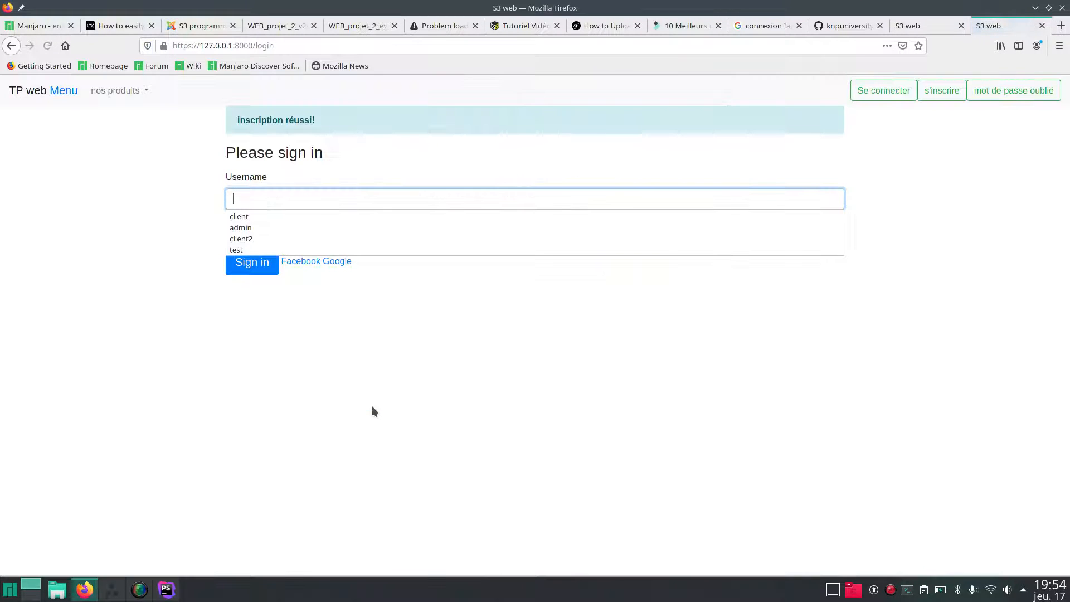
# Sign in as test with its password and decline Firefox's save-login prompt.
pyautogui.click(270, 197)
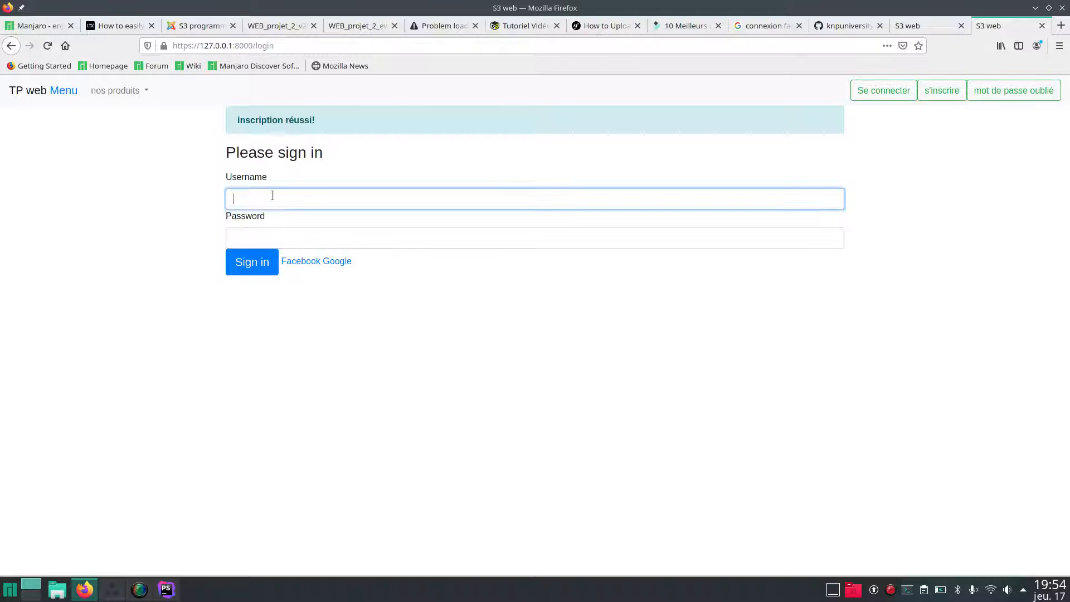
pyautogui.write('test')
pyautogui.click(258, 233)
pyautogui.write('test')
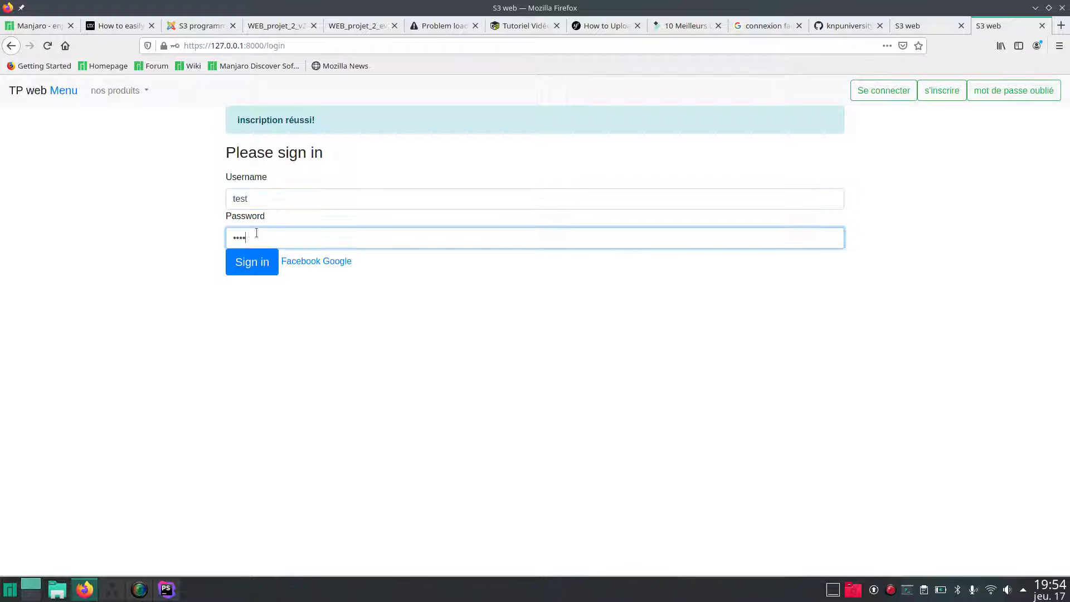
pyautogui.click(248, 262)
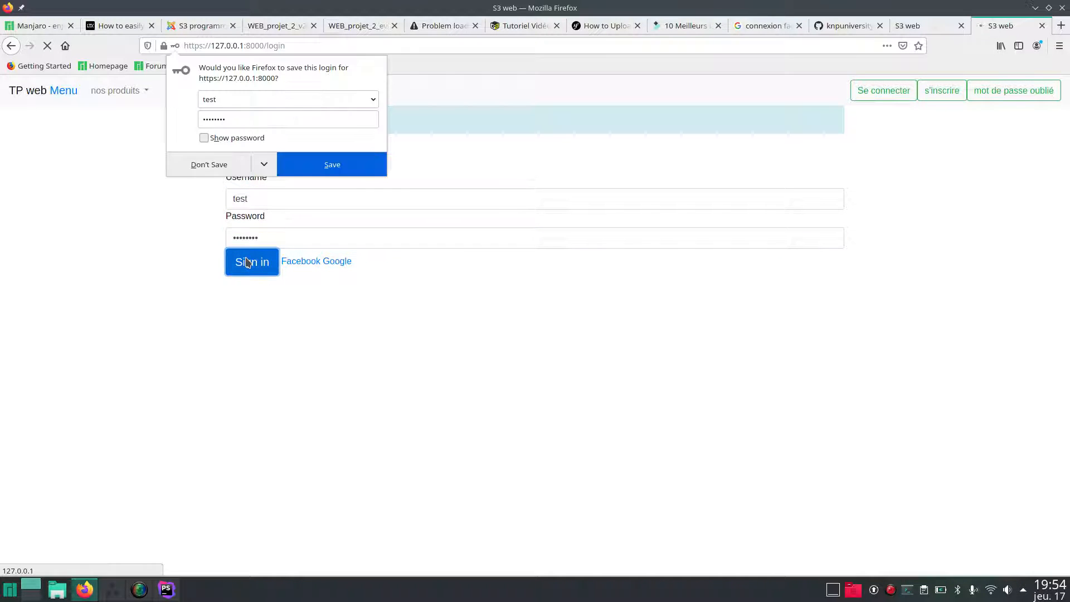
pyautogui.click(207, 167)
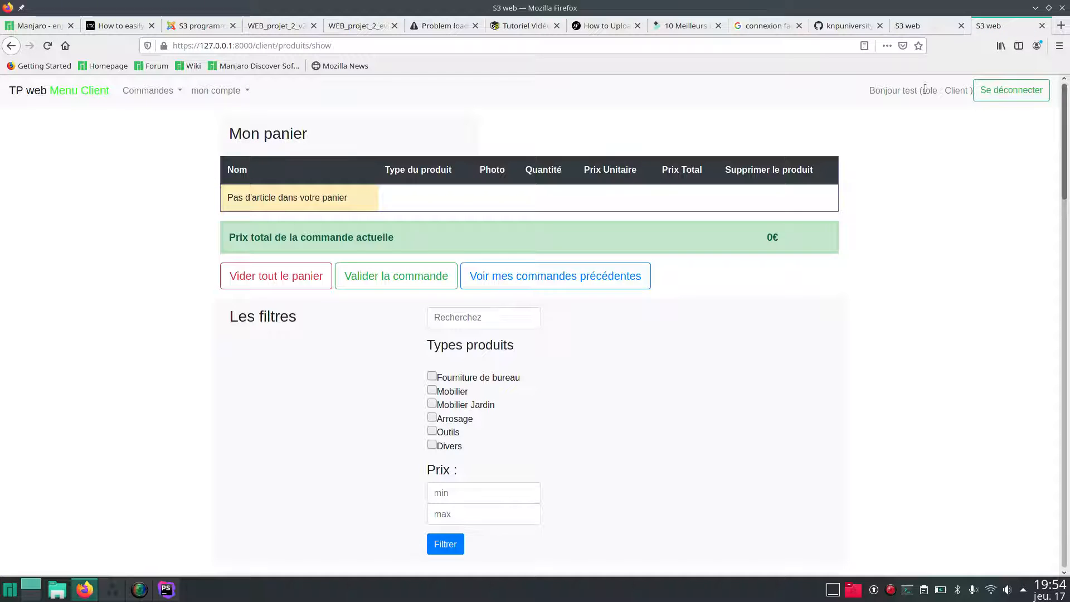
# Open the mon compte > mes coordonnées profile page.
pyautogui.moveTo(902, 89); pyautogui.dragTo(921, 91)
pyautogui.click(921, 91)
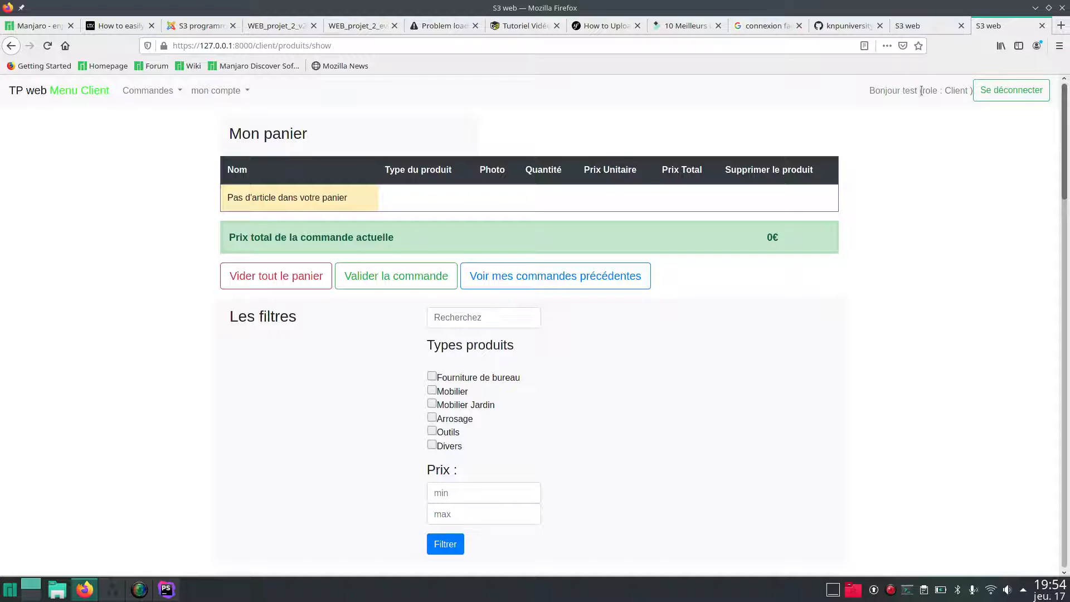
pyautogui.click(215, 91)
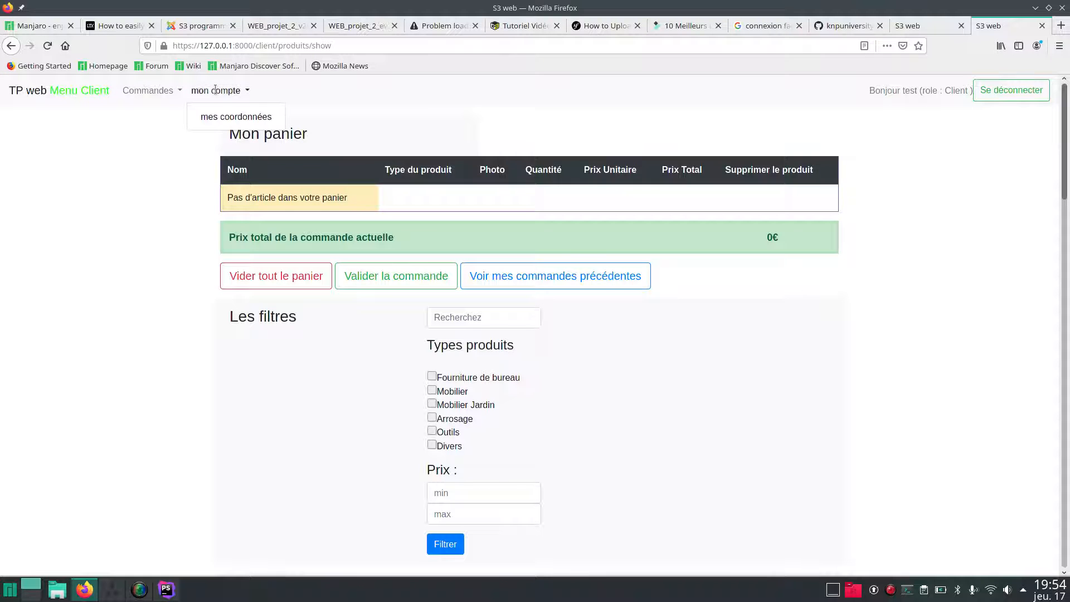
pyautogui.click(220, 118)
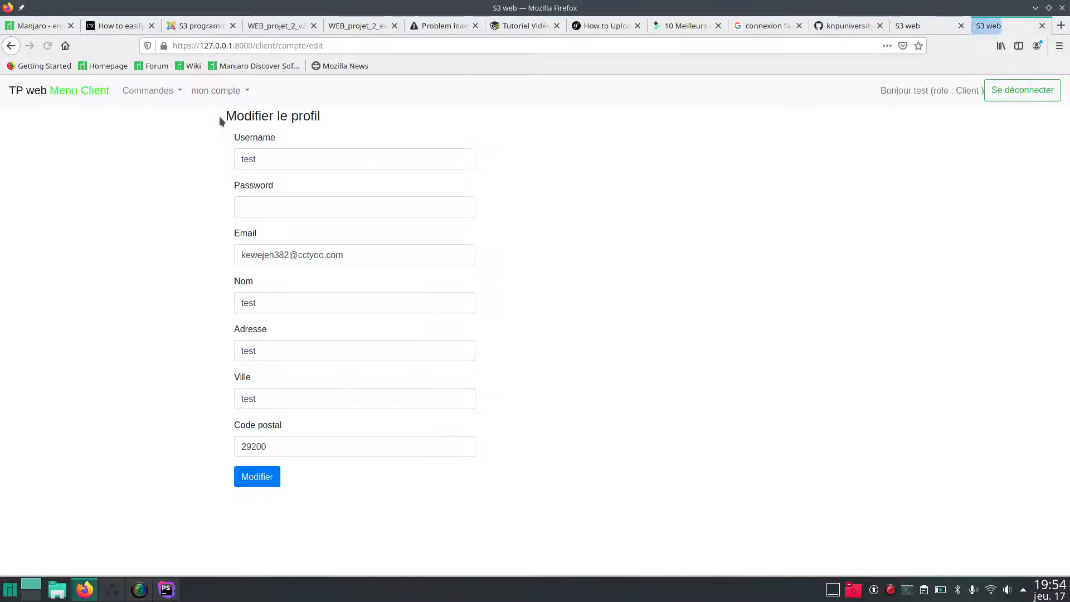
# Set a new password, rename the user to test2, and save with Modifier.
pyautogui.click(260, 209)
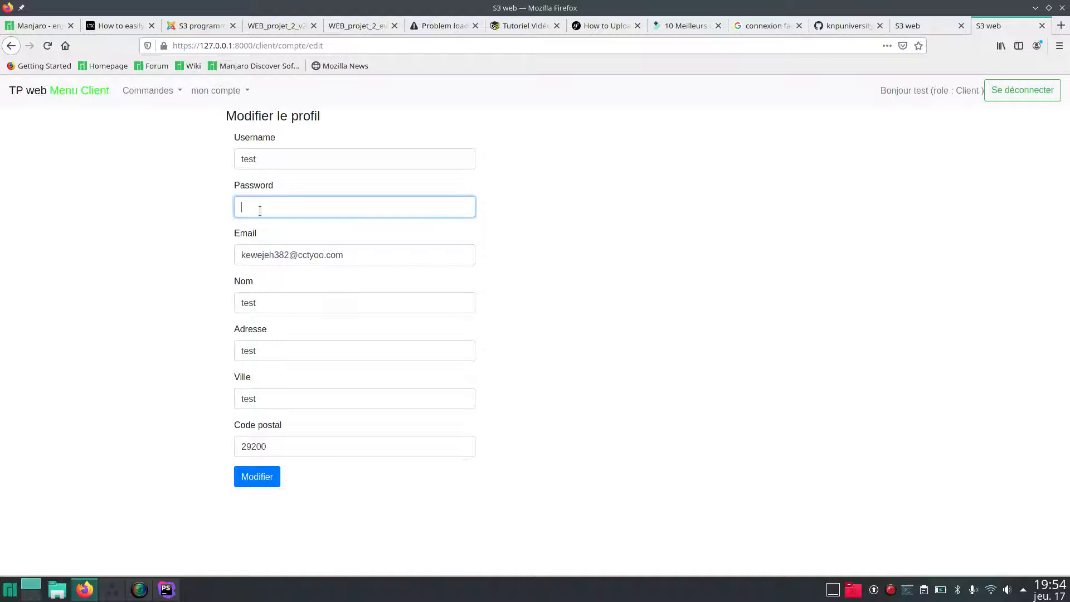
pyautogui.write('********')
pyautogui.click(261, 151)
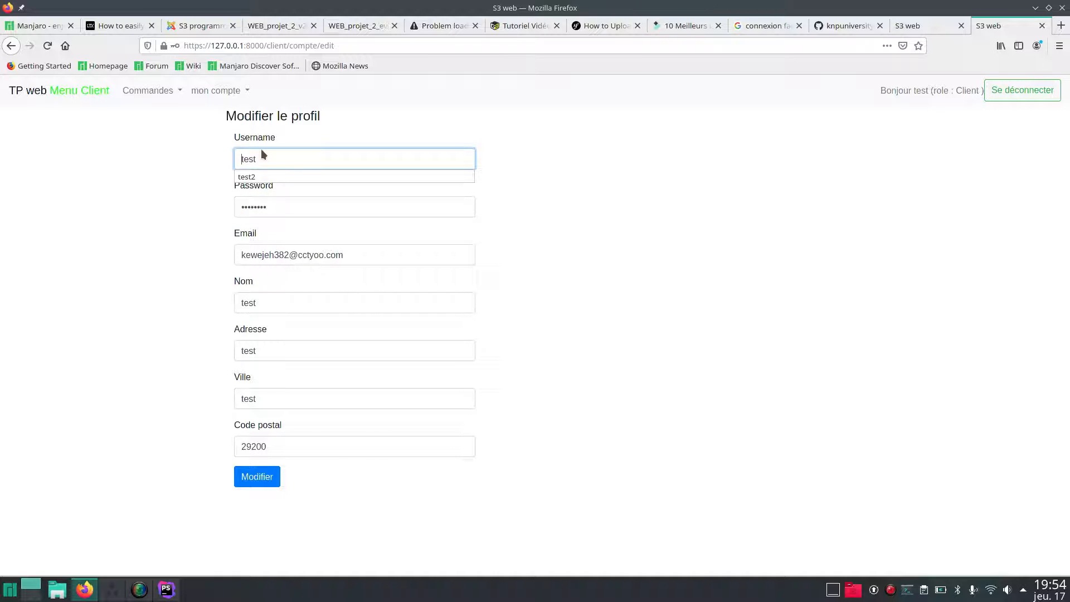
pyautogui.write('2')
pyautogui.click(249, 478)
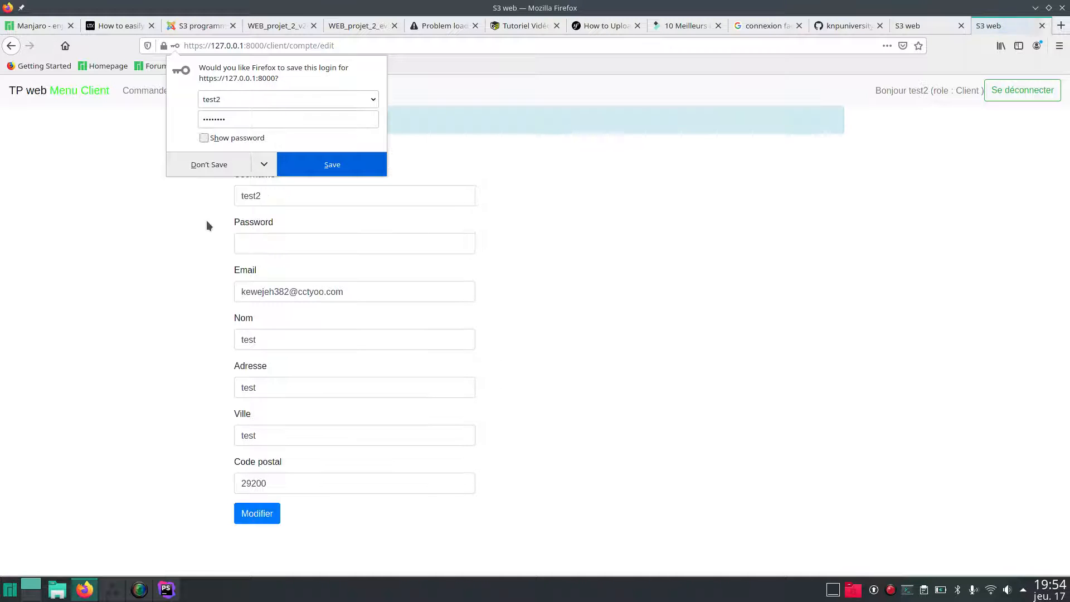
pyautogui.click(205, 170)
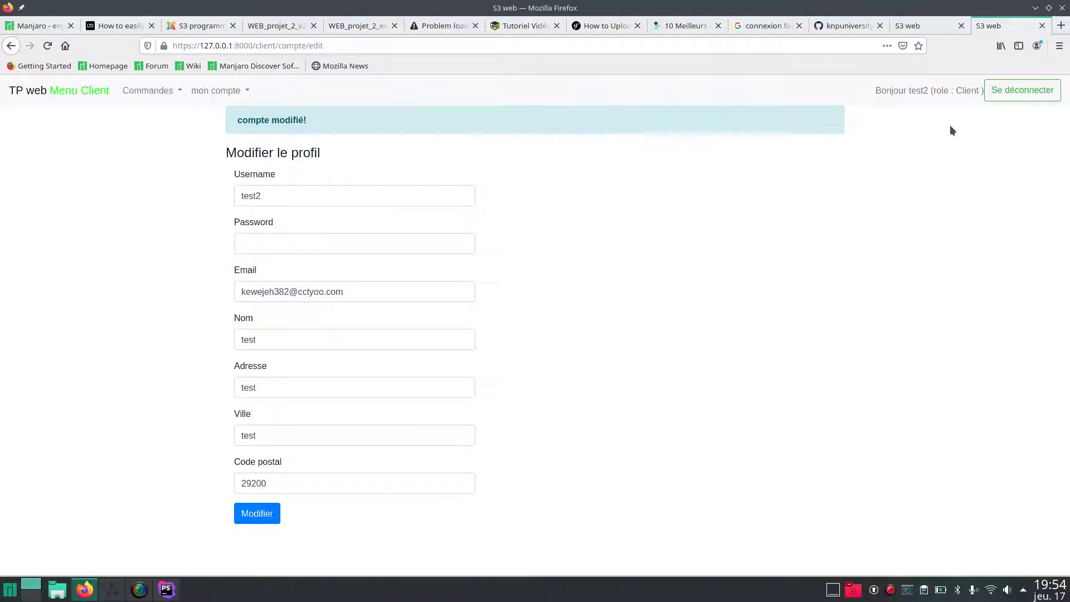
# Log out with Se déconnecter to return to the sign-in page.
pyautogui.moveTo(908, 88); pyautogui.dragTo(930, 90)
pyautogui.click(930, 91)
pyautogui.click(1008, 100)
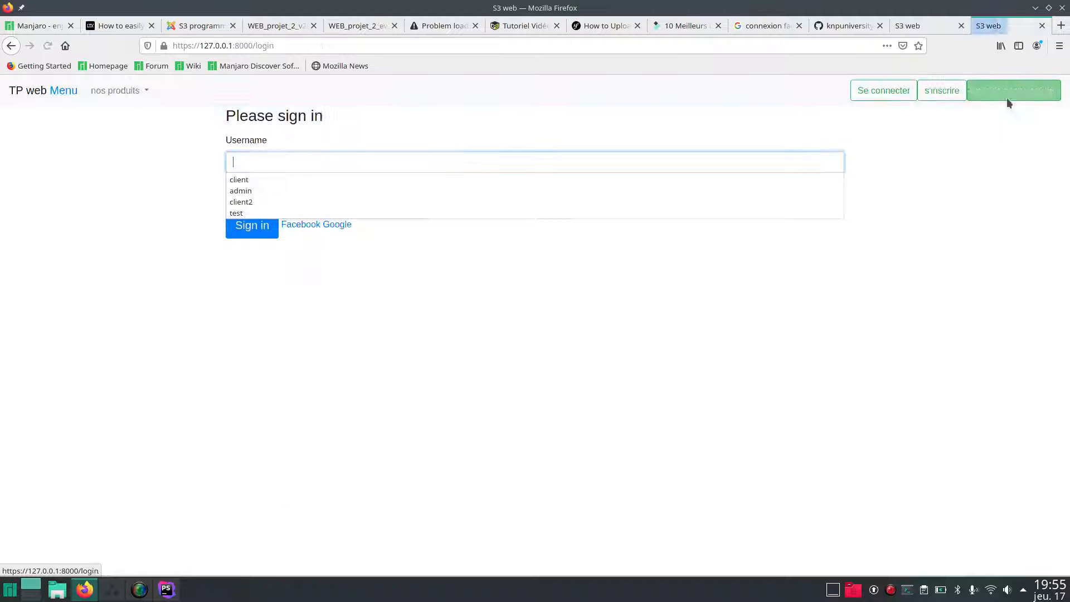
pyautogui.click(644, 334)
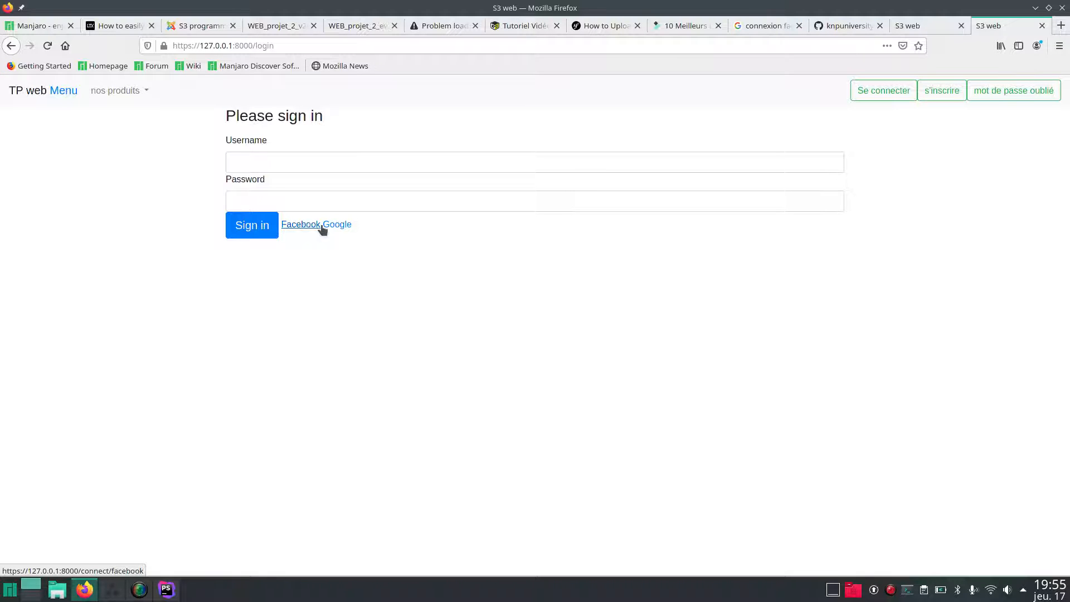
# Scroll the oauth2-client-bundle README past the Facebook client setup to 'Authenticating with Guard'.
pyautogui.click(845, 27)
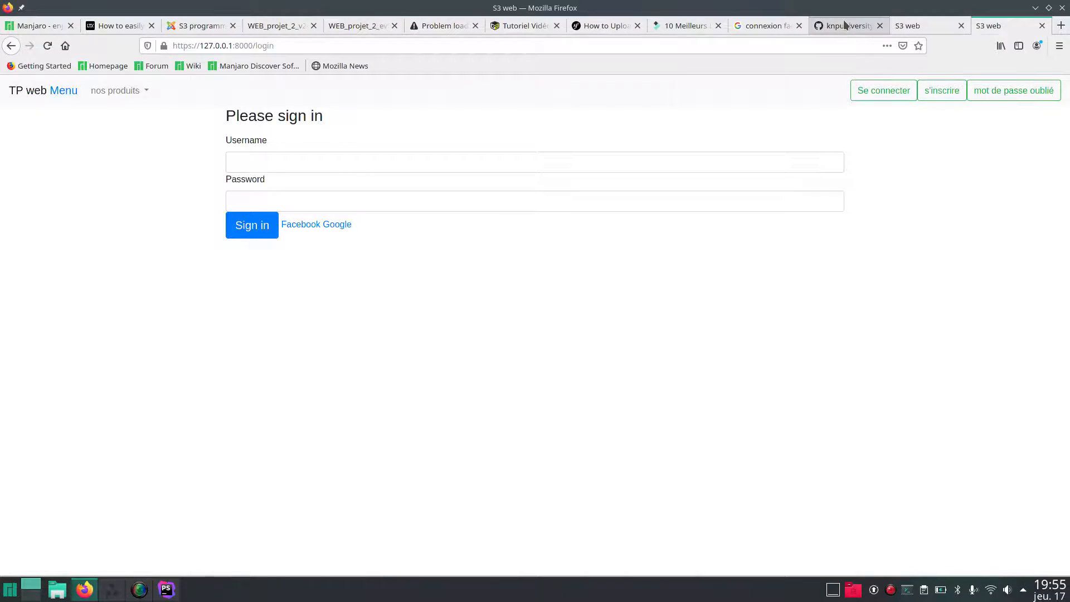
pyautogui.scroll(15, 708, 257)
pyautogui.scroll(20, 700, 248)
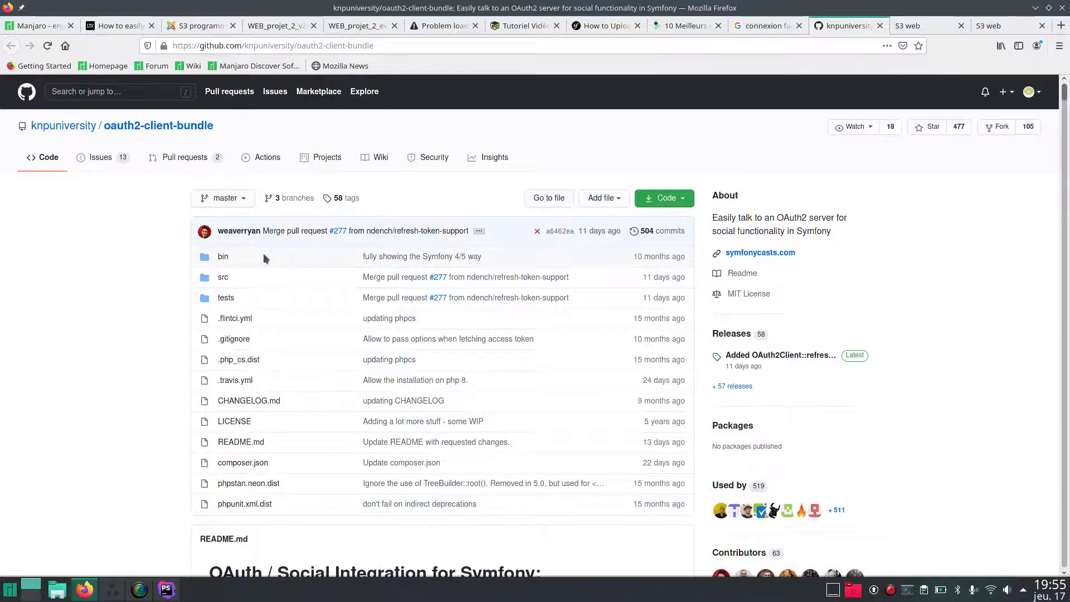
pyautogui.scroll(-10, 135, 276)
pyautogui.scroll(-8, 136, 279)
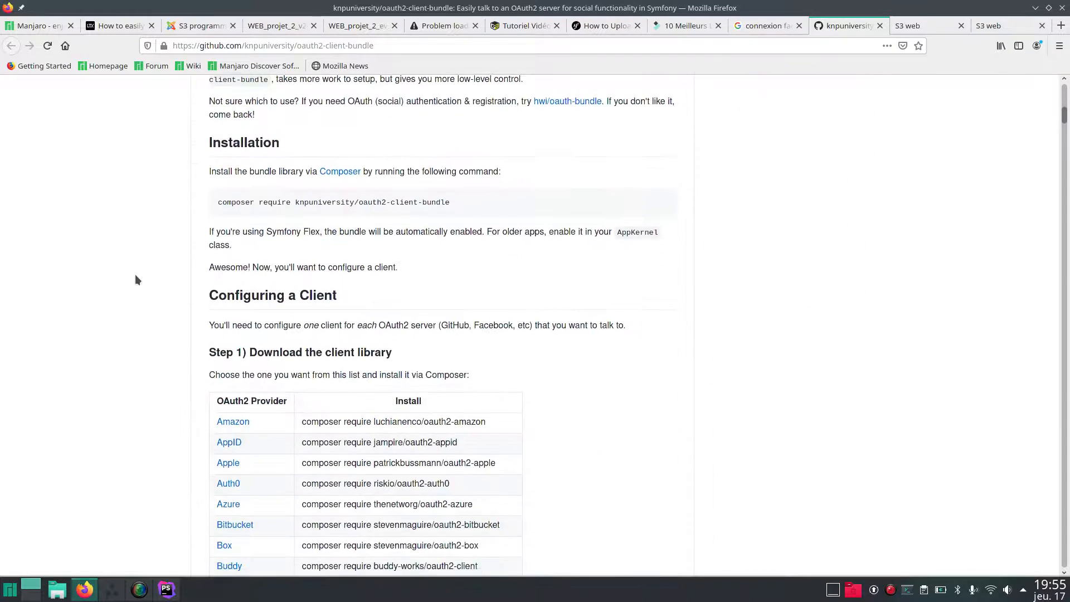
pyautogui.scroll(-6, 174, 288)
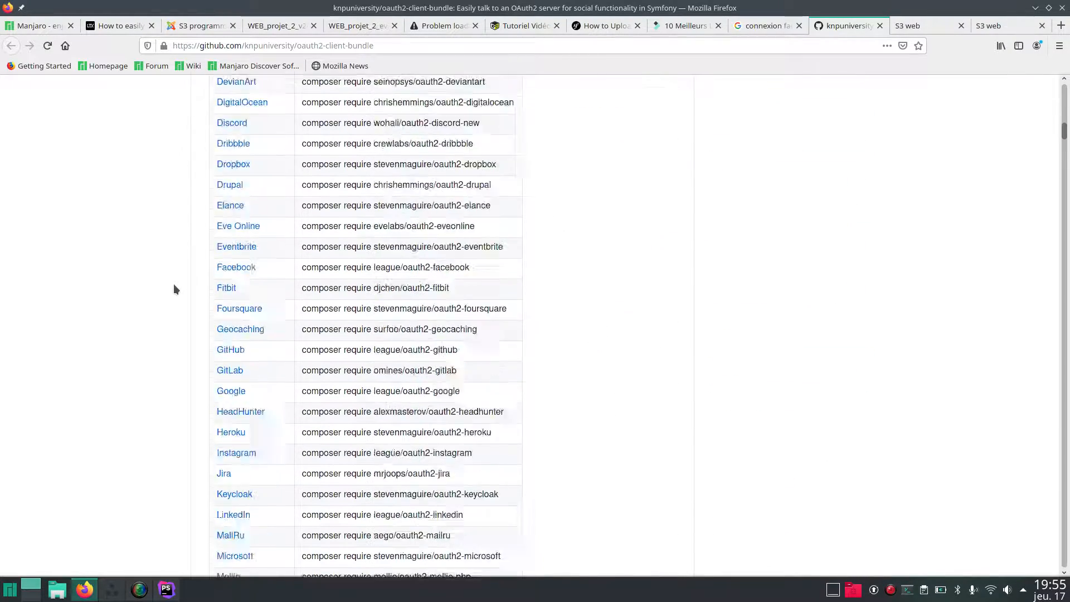
pyautogui.scroll(7, 214, 245)
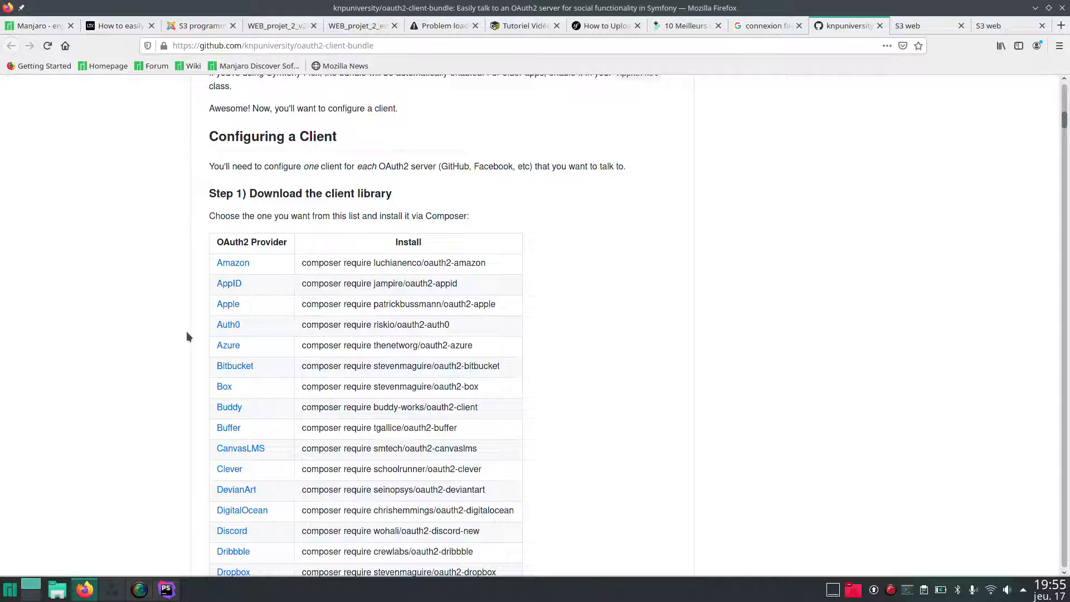
pyautogui.scroll(-2, 209, 258)
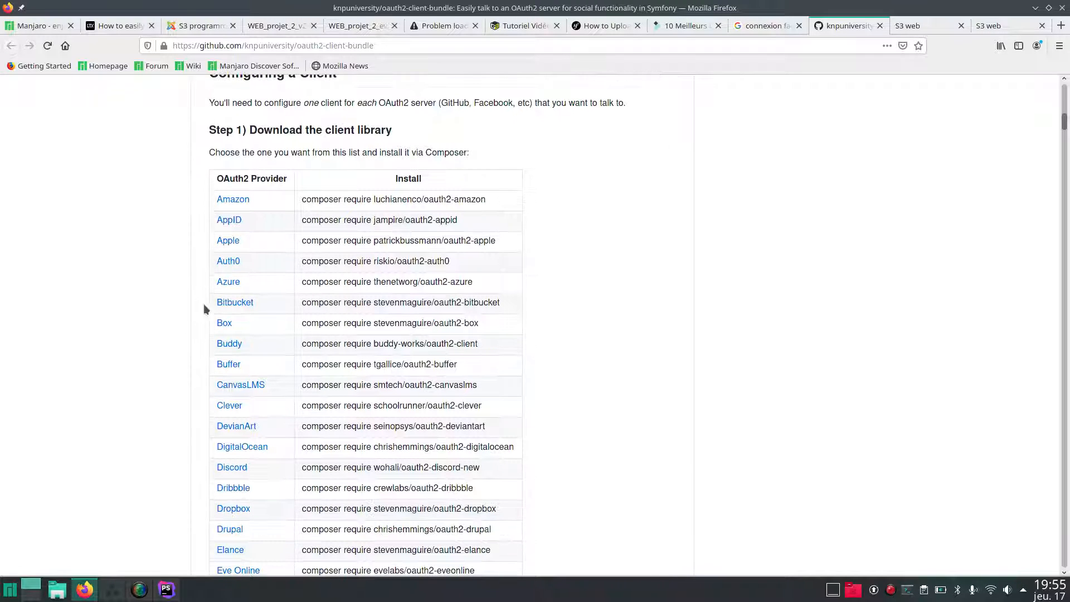
pyautogui.scroll(-15, 190, 344)
pyautogui.scroll(-10, 190, 344)
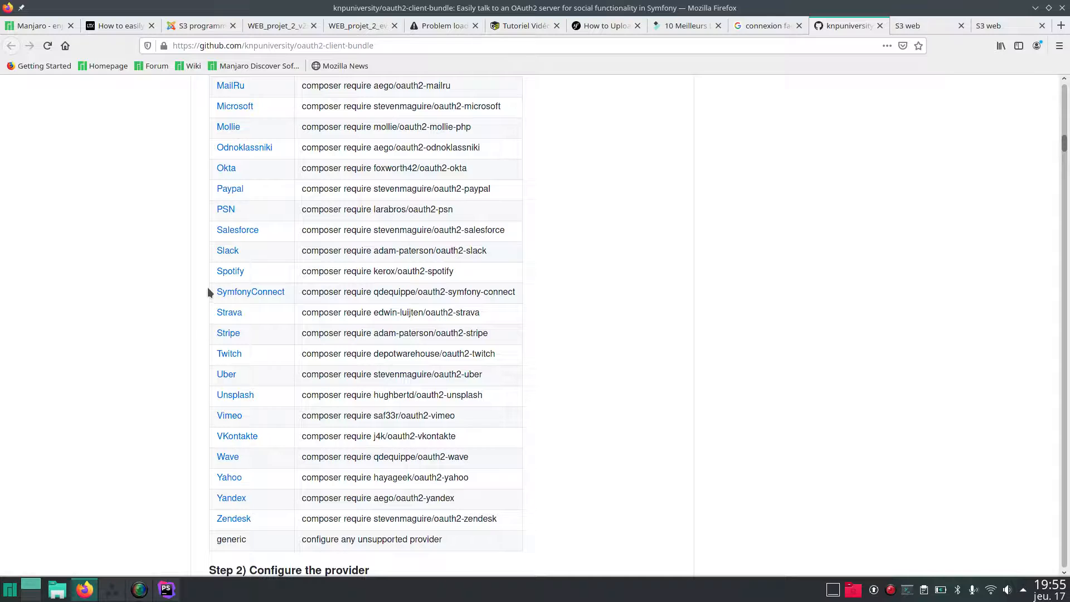
pyautogui.scroll(12, 208, 288)
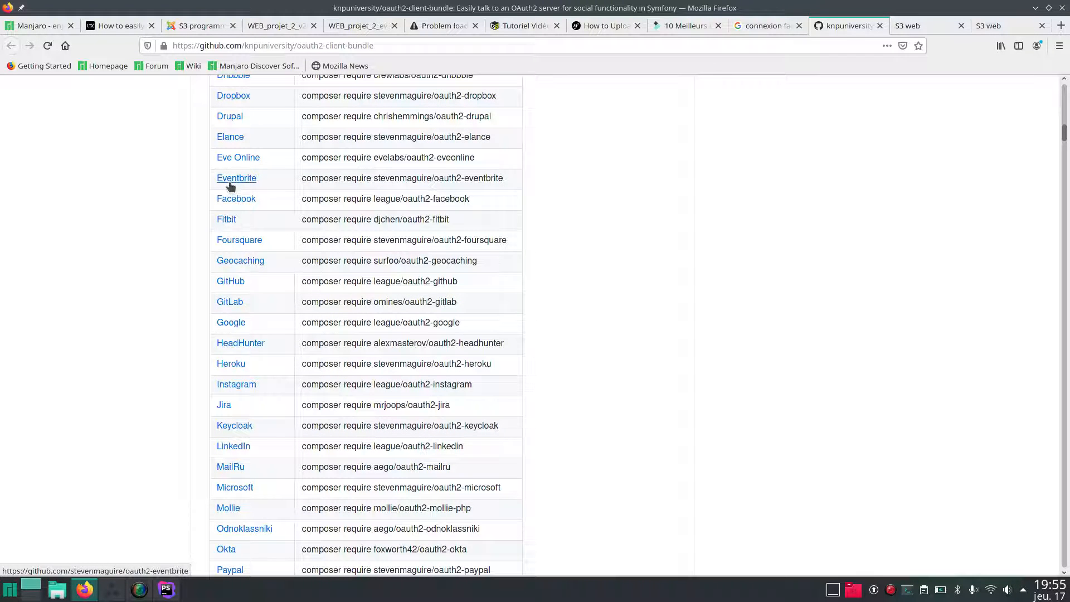
pyautogui.scroll(2, 226, 118)
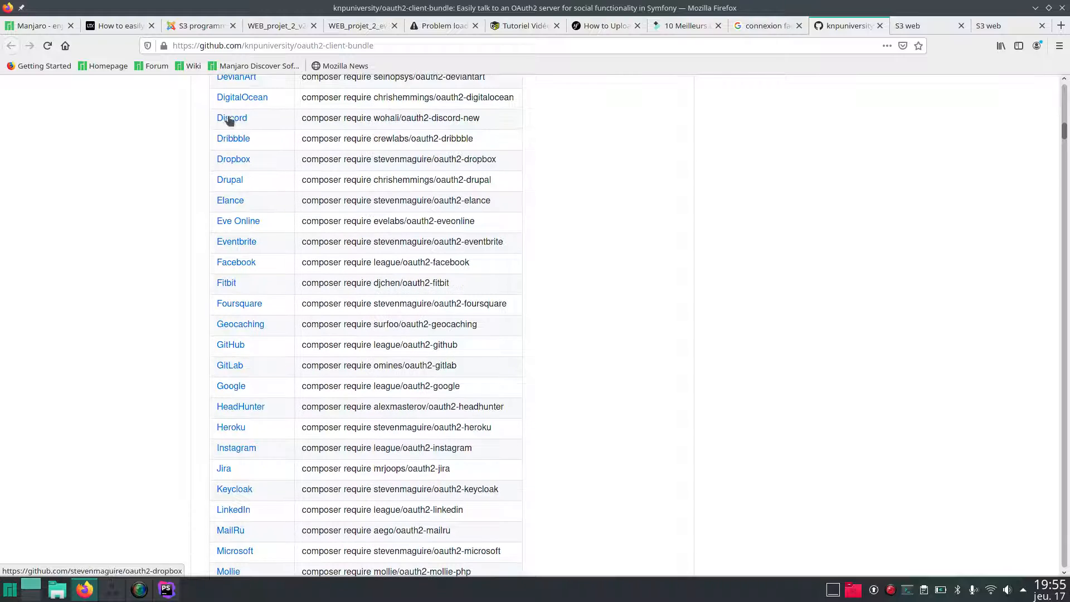
pyautogui.scroll(-20, 185, 202)
pyautogui.scroll(-10, 185, 205)
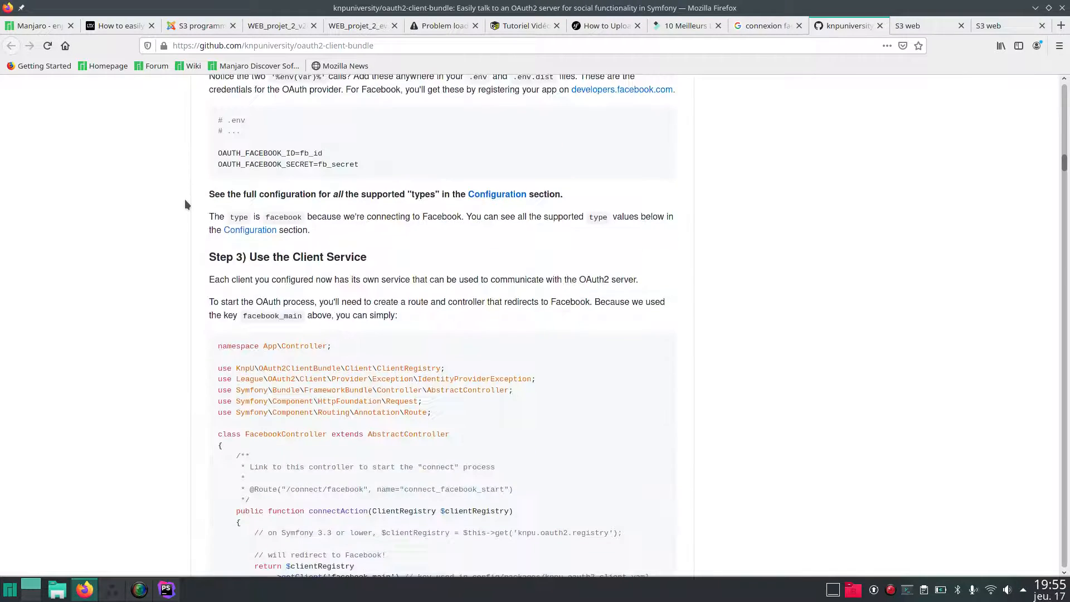
pyautogui.scroll(-20, 185, 200)
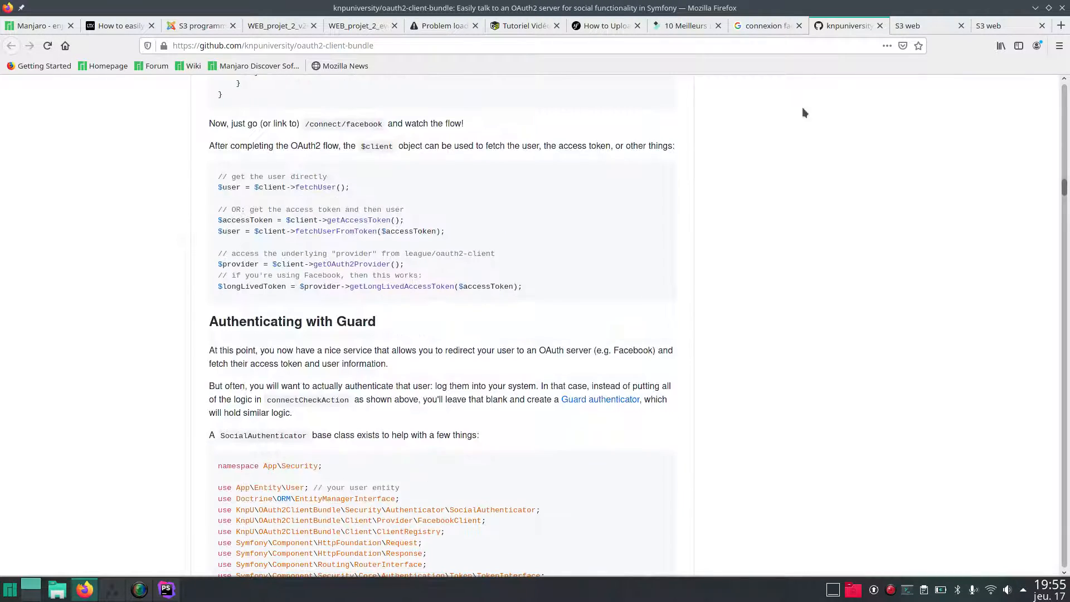
# Log in via Facebook with the account password, declining to save it, landing on Mon panier.
pyautogui.click(928, 27)
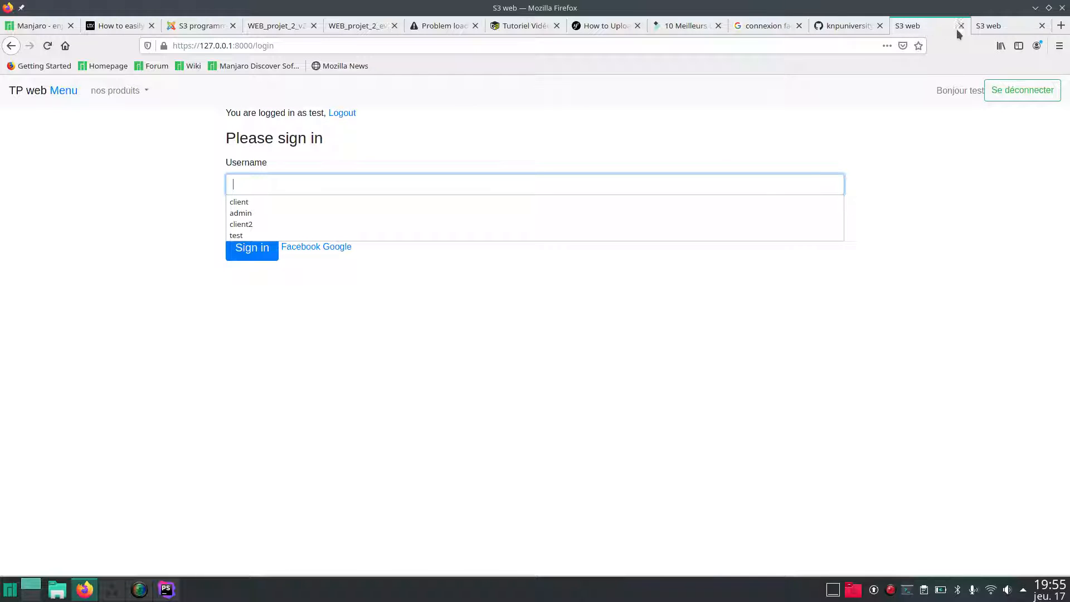
pyautogui.click(985, 28)
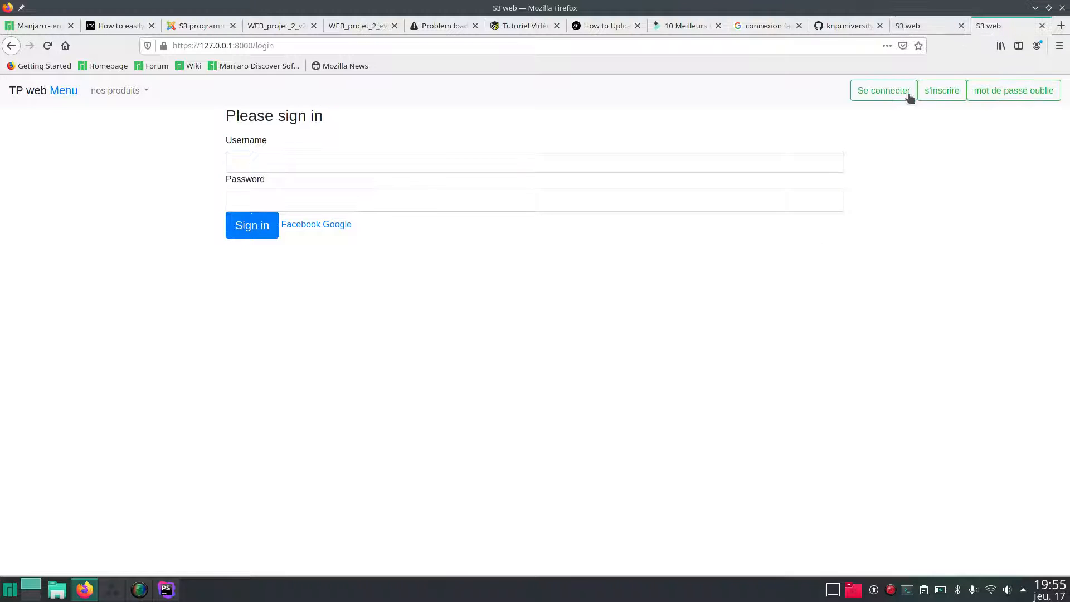
pyautogui.click(302, 225)
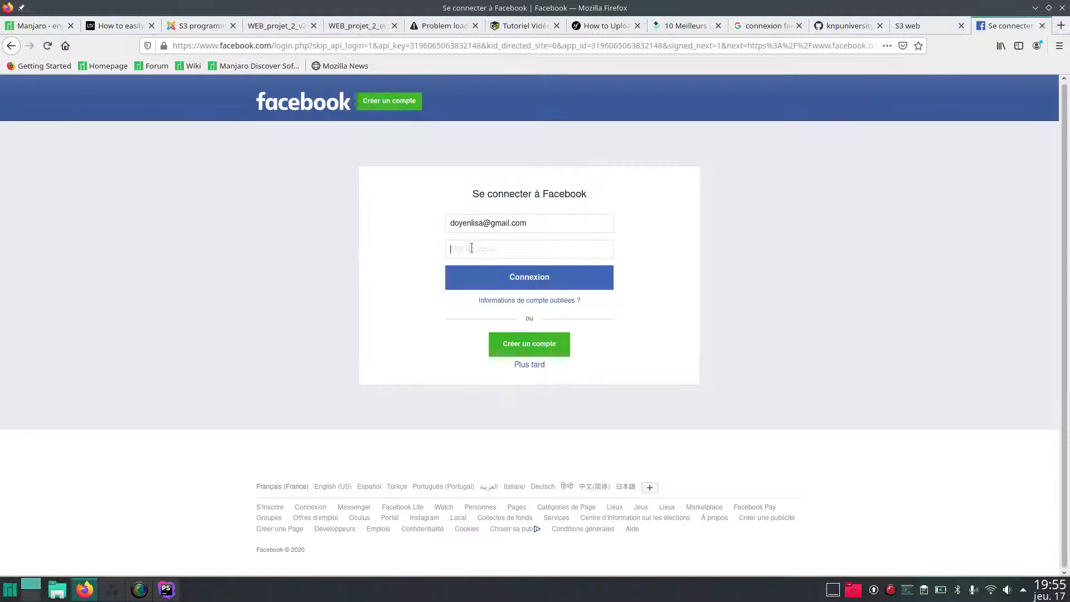
pyautogui.write('••••')
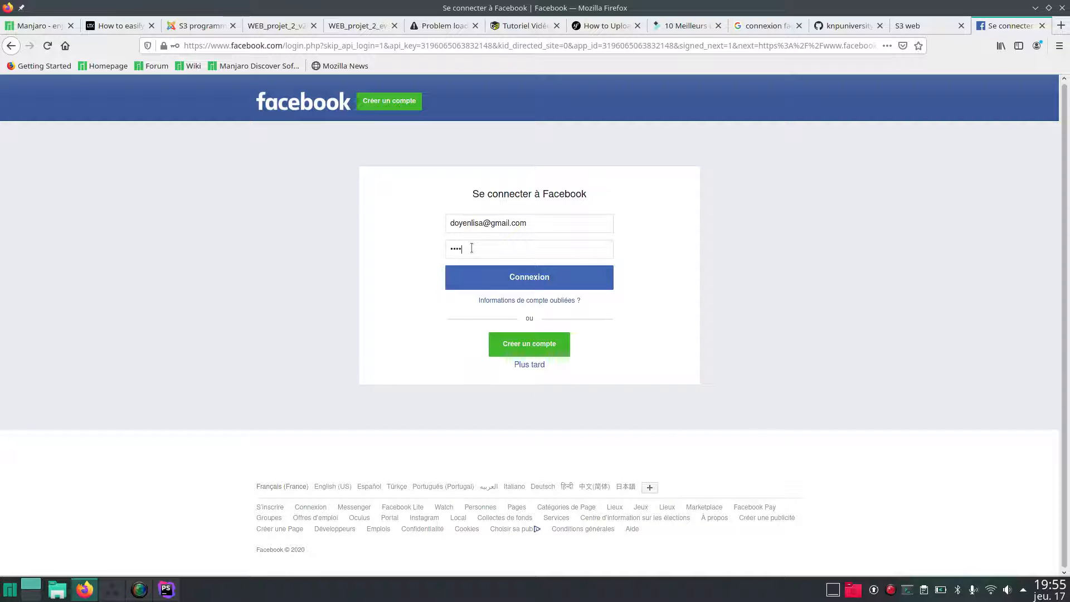
pyautogui.write('••')
pyautogui.press('Return')
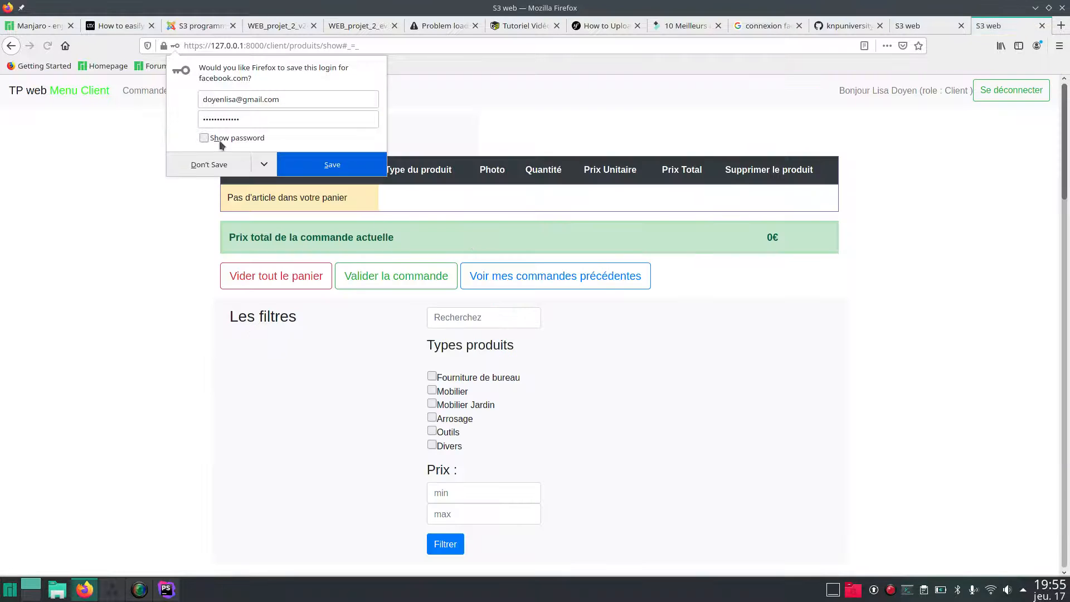
pyautogui.click(187, 163)
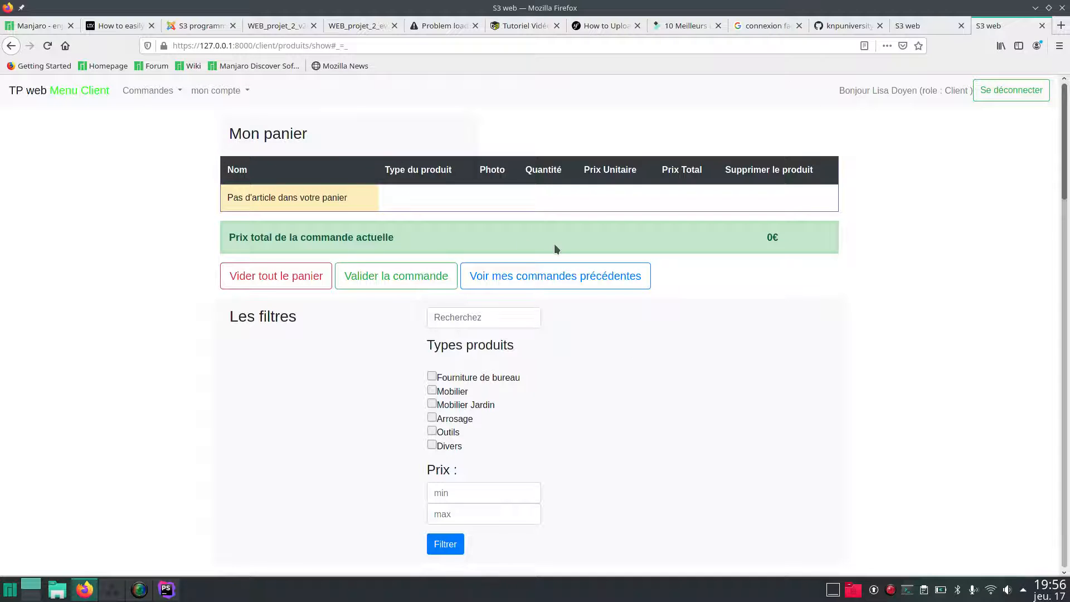
pyautogui.scroll(-5, 300, 427)
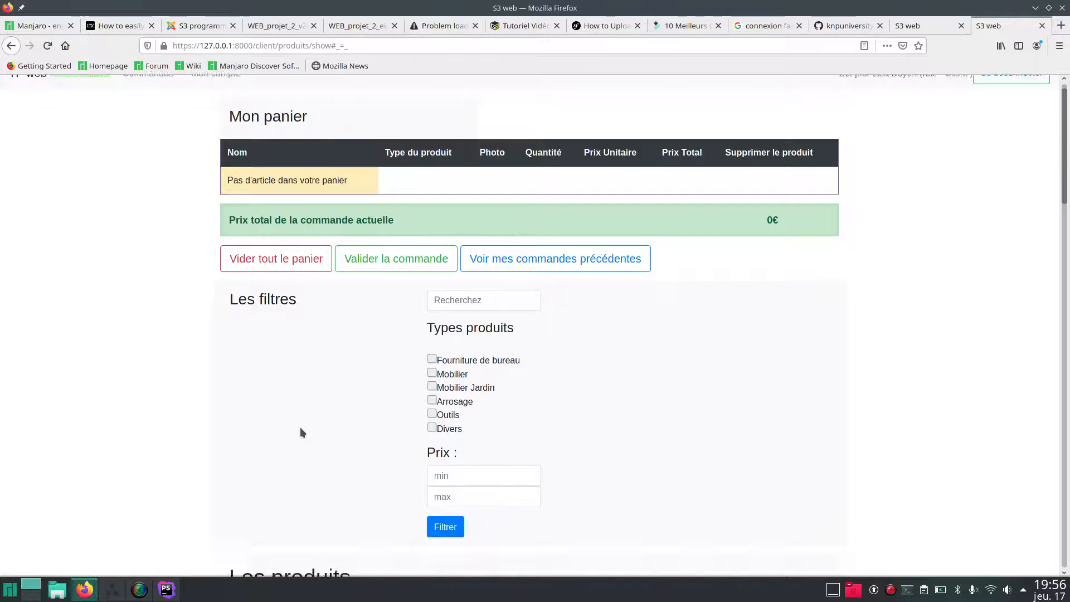
pyautogui.scroll(5, 300, 427)
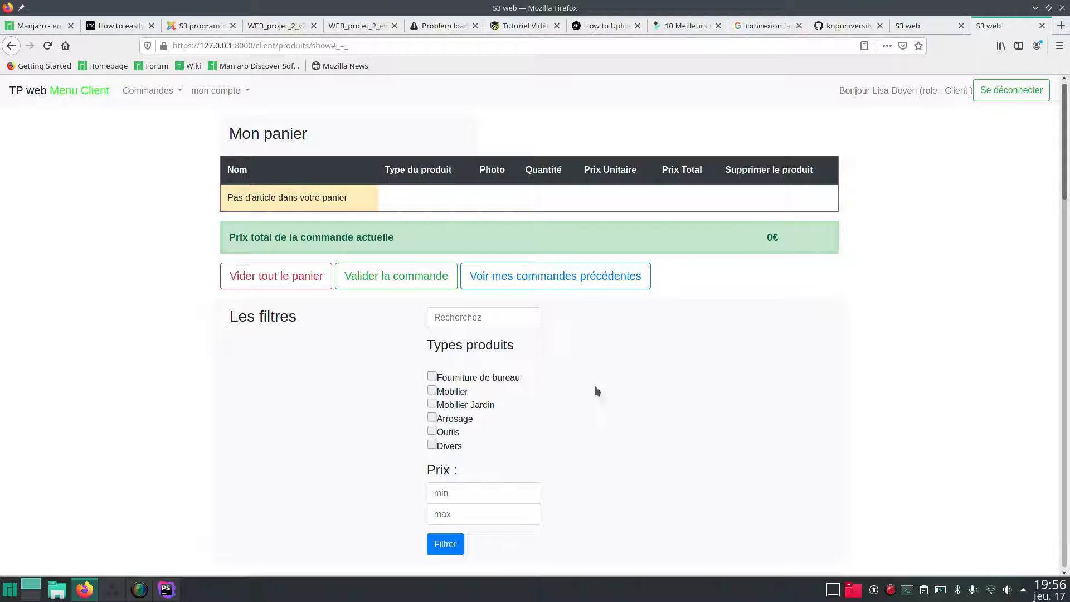
# Log out of the client account and sign in as admin without saving the login.
pyautogui.click(1019, 90)
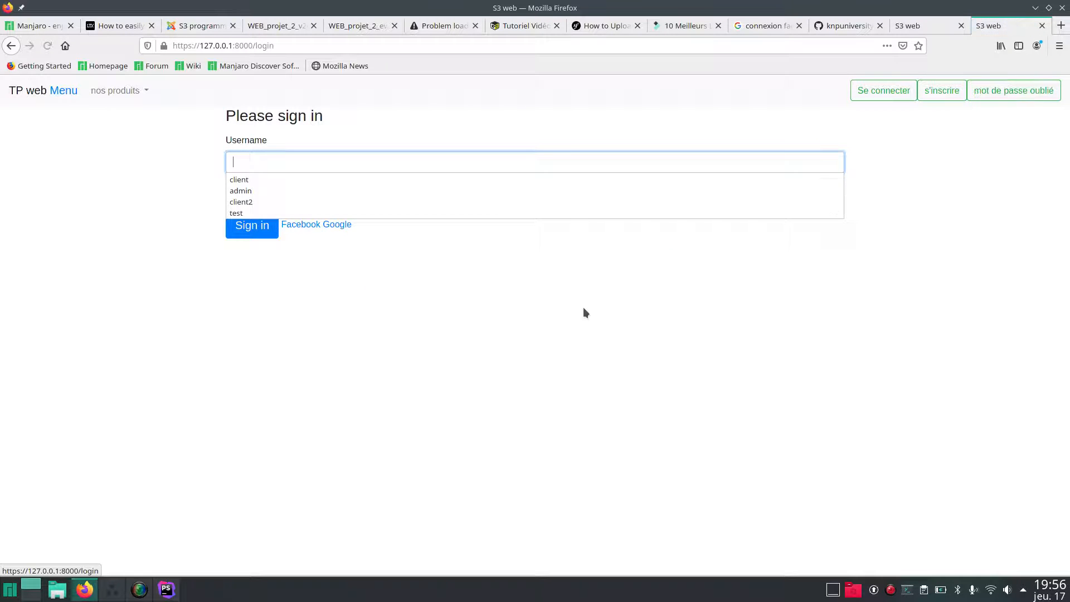
pyautogui.click(584, 313)
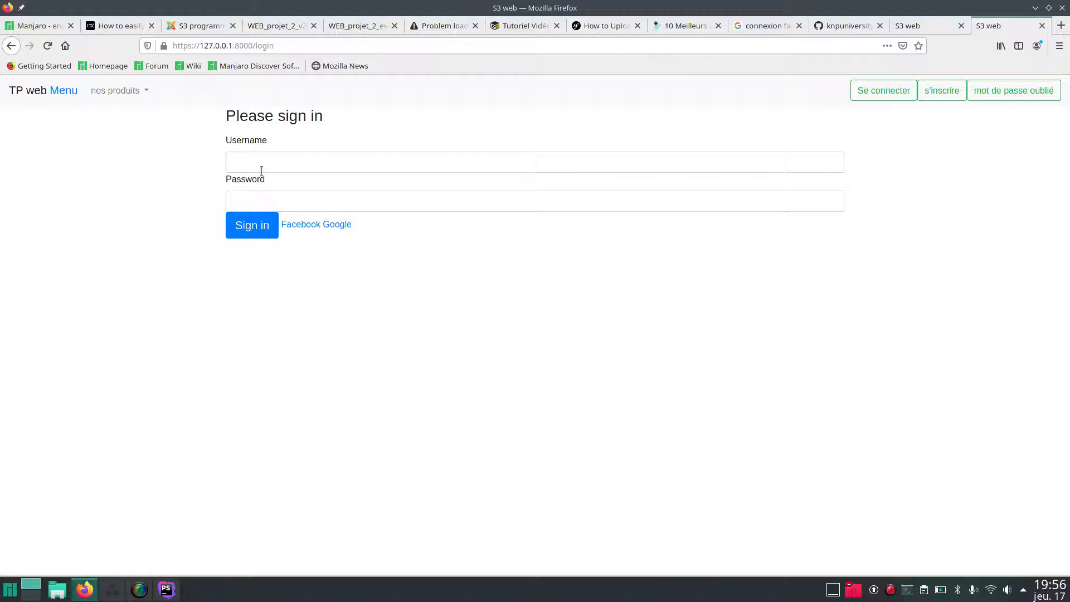
pyautogui.click(239, 153)
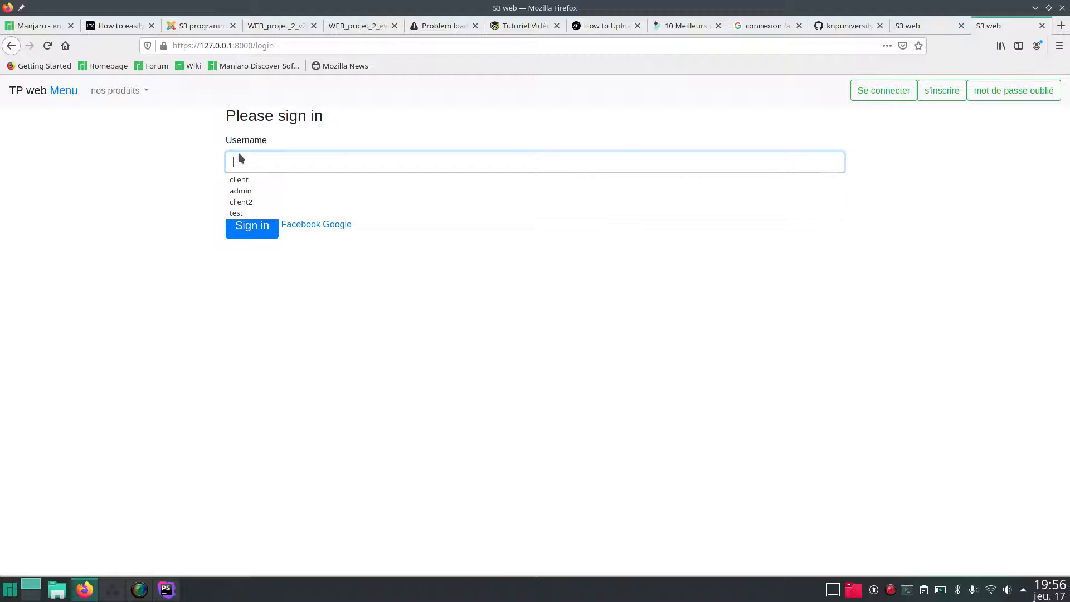
pyautogui.write('admin')
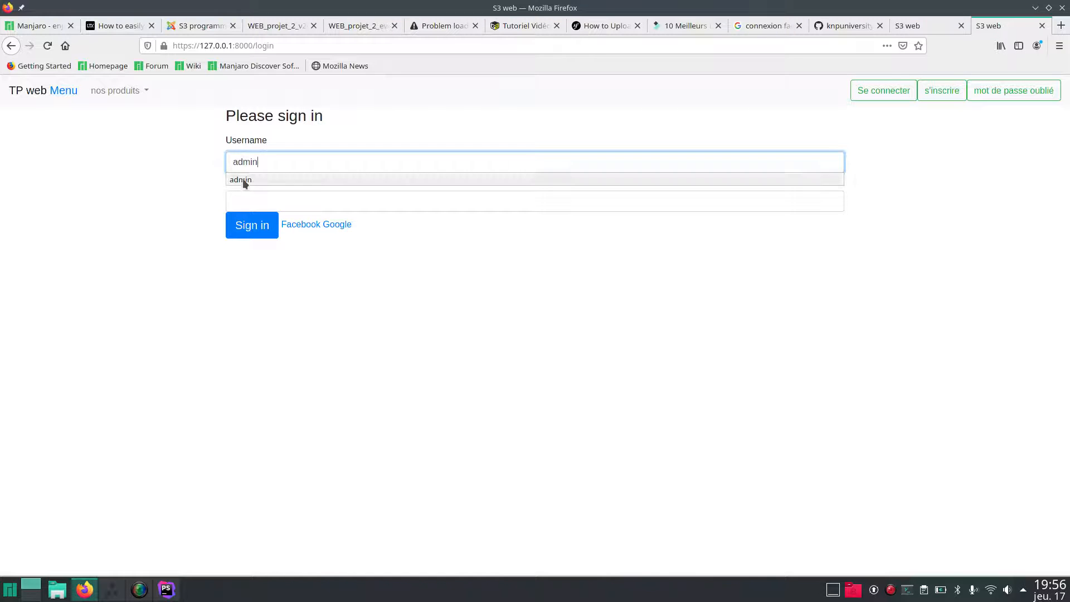
pyautogui.click(244, 194)
pyautogui.write('••••')
pyautogui.press('Return')
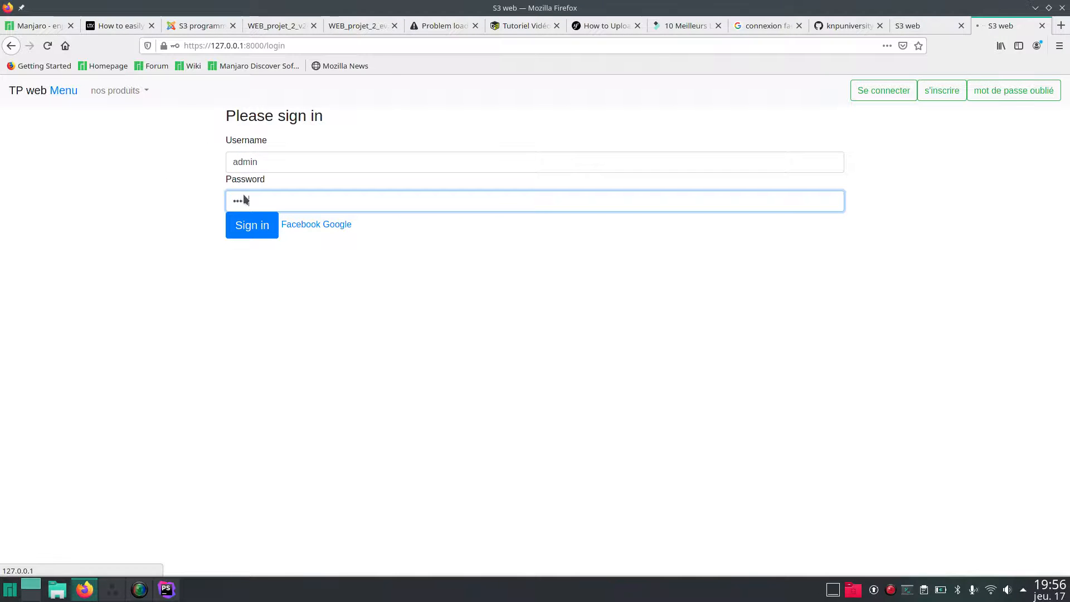
pyautogui.click(216, 170)
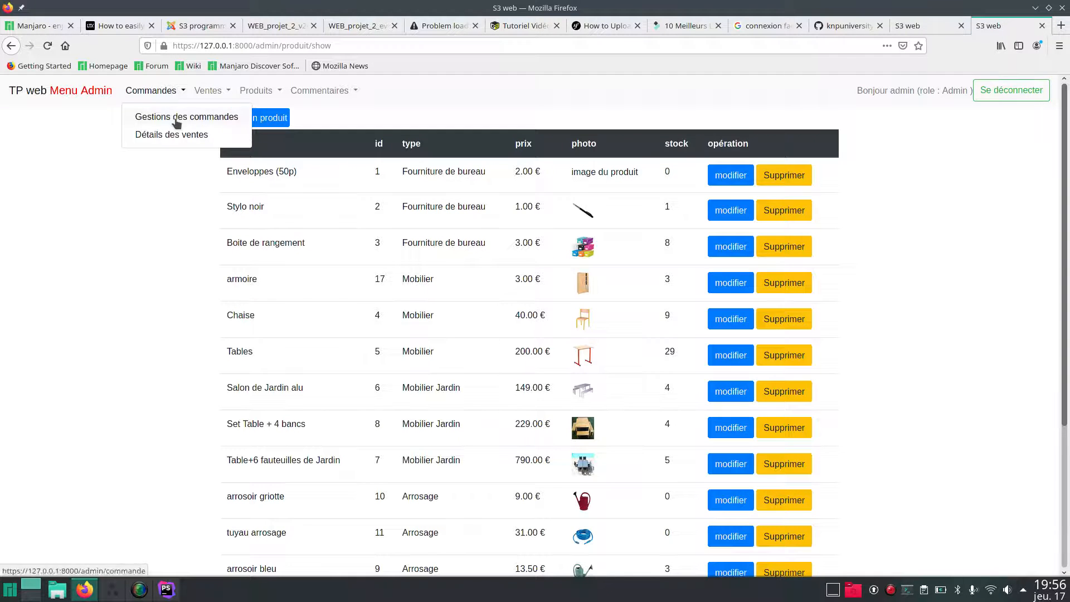
# Review client orders, view order n°7 (one Stylo noir, 1.00€), go back, and log out.
pyautogui.click(175, 118)
pyautogui.scroll(-1, 175, 118)
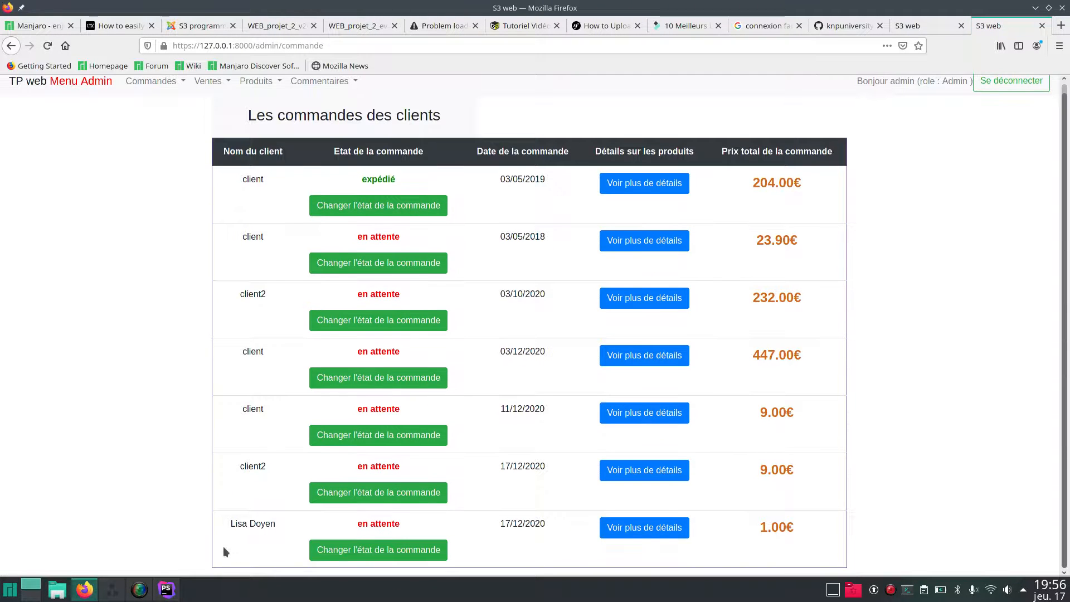
pyautogui.click(644, 528)
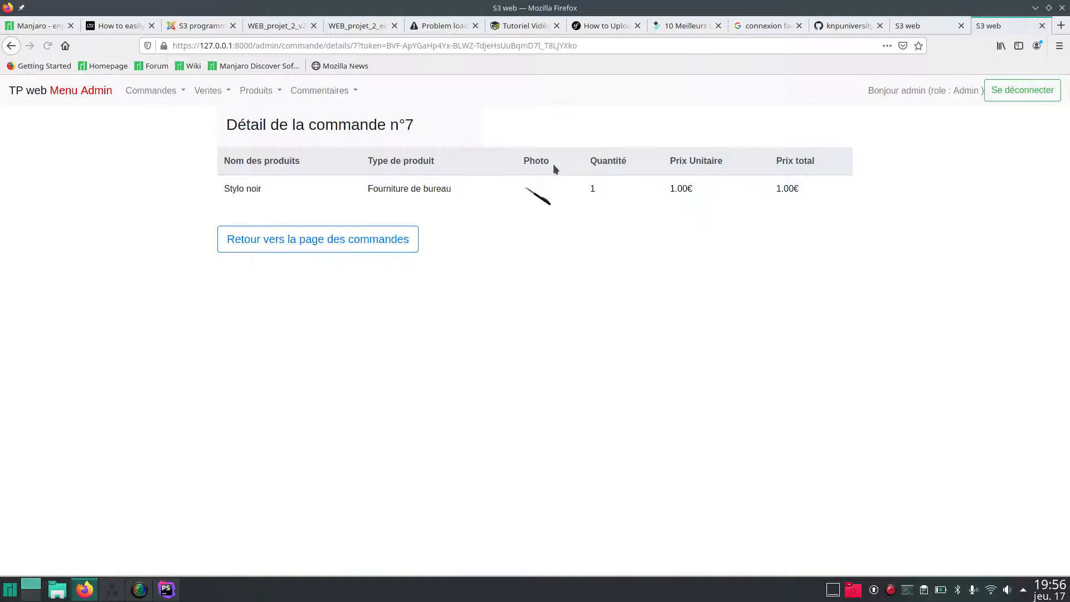
pyautogui.click(579, 46)
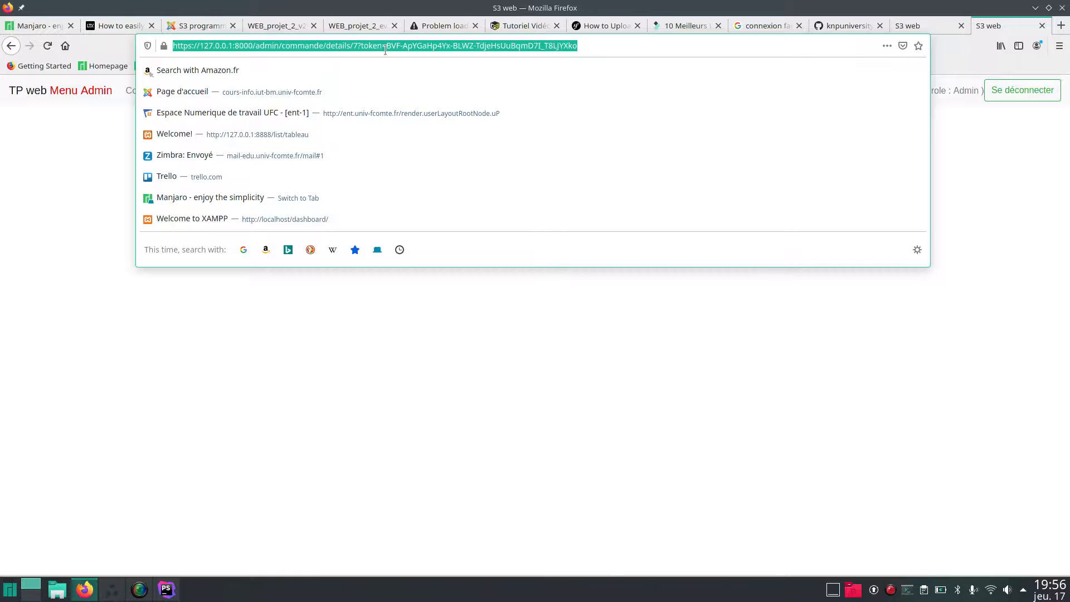
pyautogui.click(102, 226)
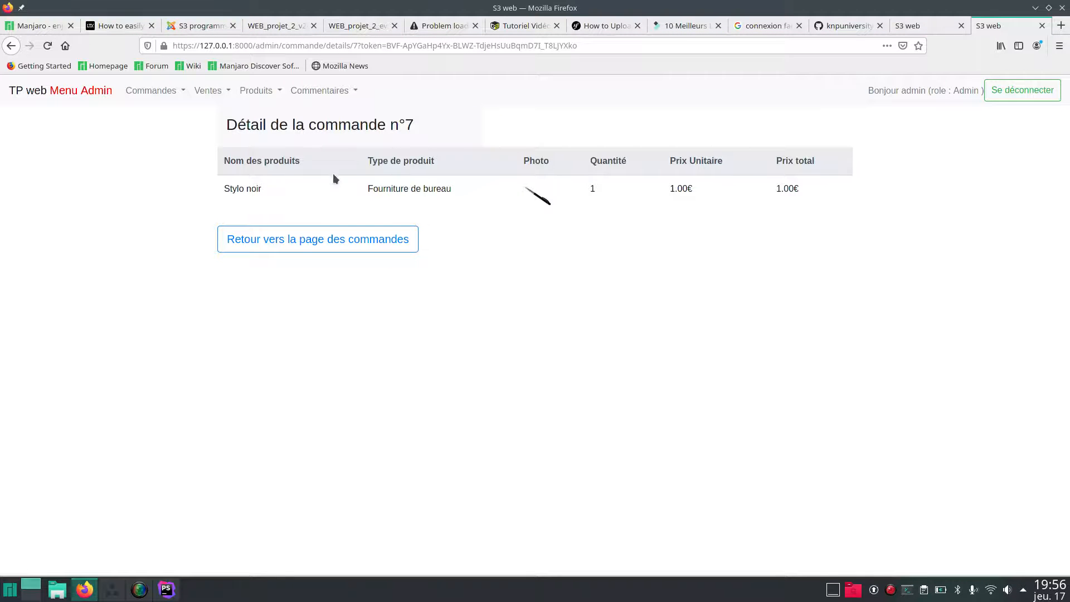
pyautogui.click(280, 240)
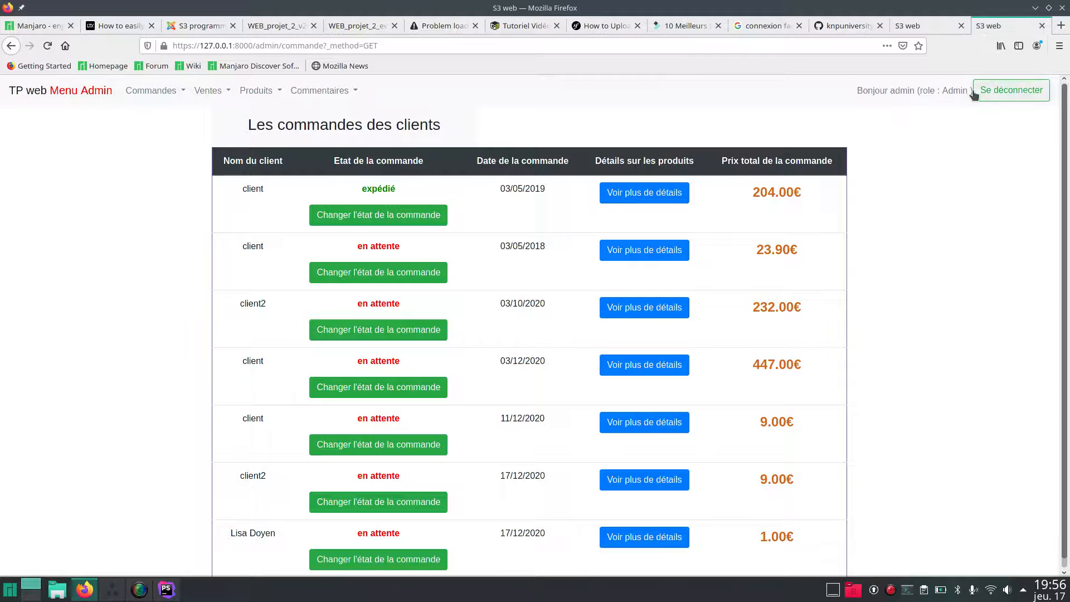
pyautogui.click(1011, 91)
# Log in with username 'client' and its password, declining Firefox's offer to save the login.
pyautogui.click(355, 161)
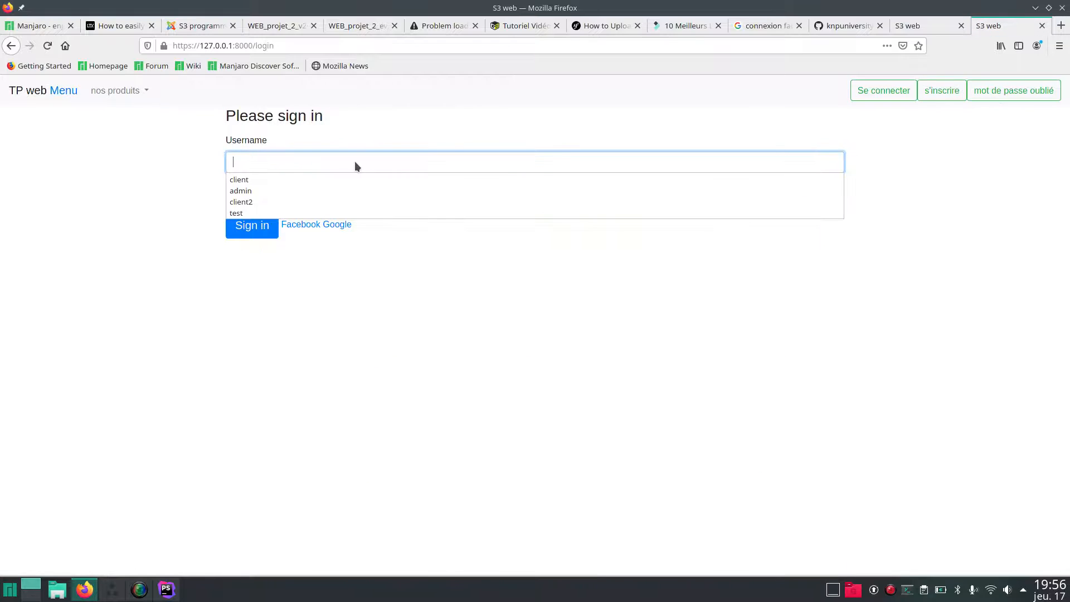
pyautogui.write('client')
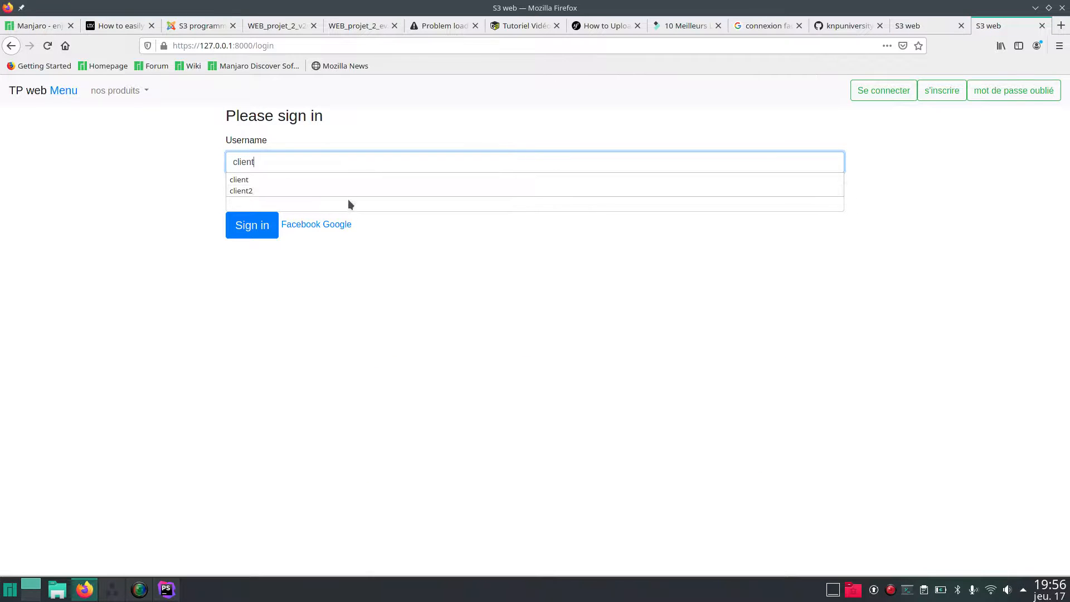
pyautogui.click(348, 199)
pyautogui.write('client')
pyautogui.press('Return')
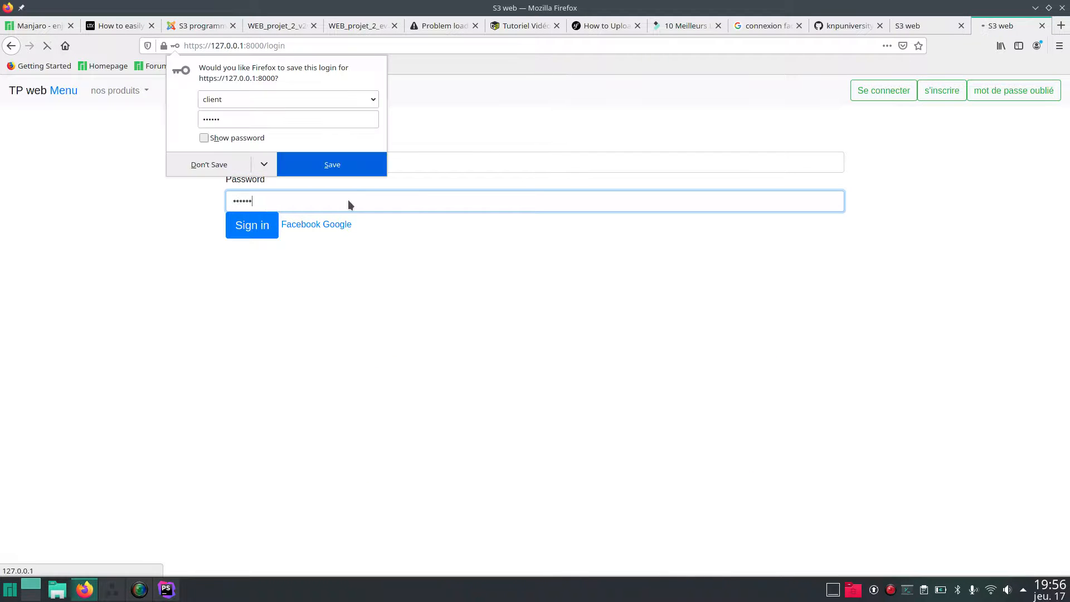
pyautogui.click(225, 167)
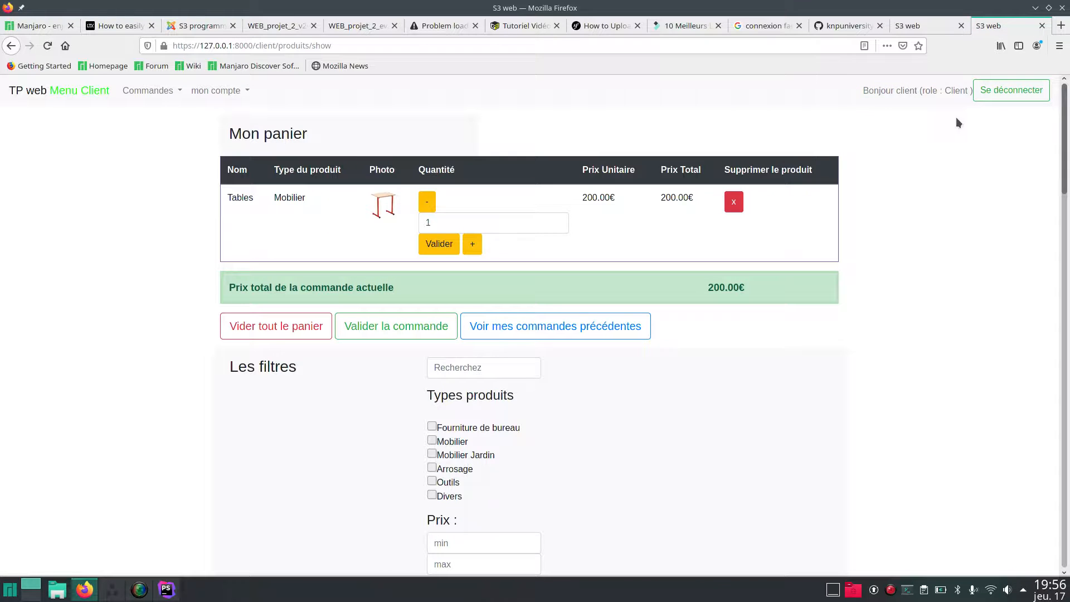
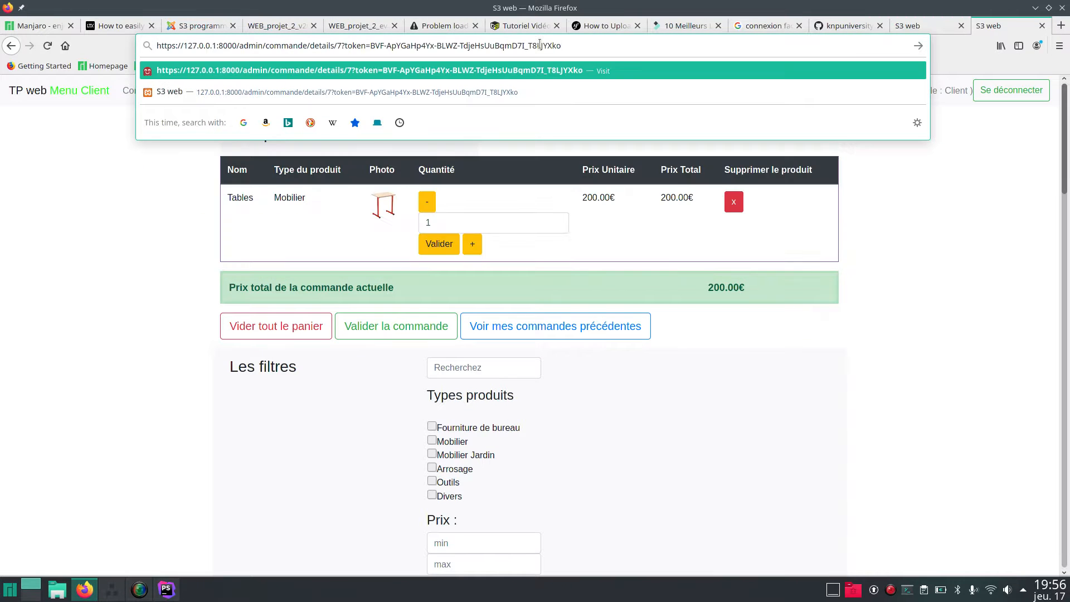
# As the client, load /admin/commande/details/7 and highlight the resulting 403 Access Denied heading.
pyautogui.press('Return')
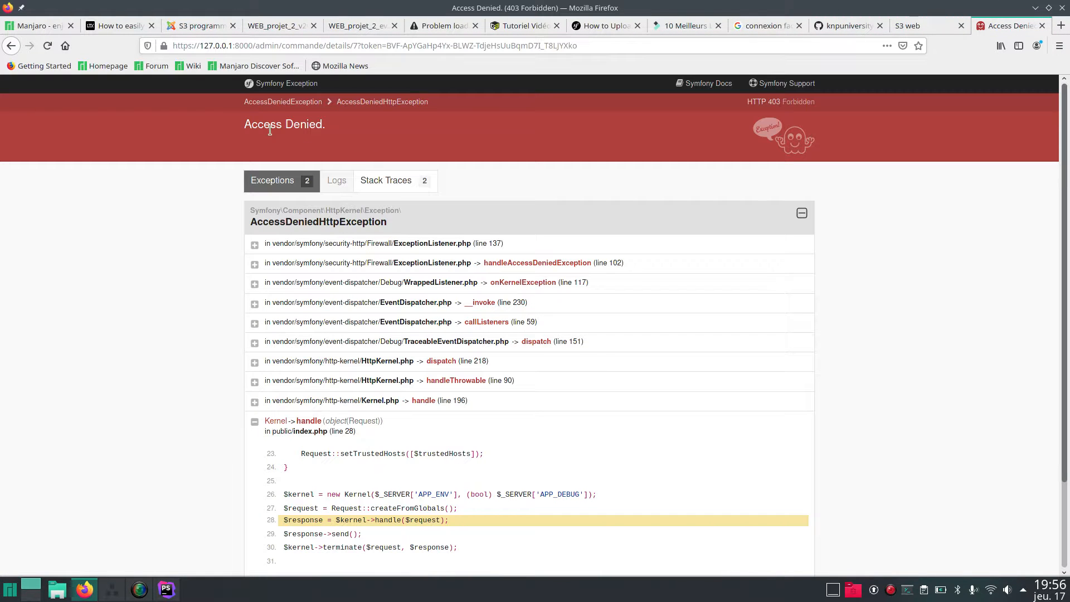
pyautogui.moveTo(249, 128); pyautogui.dragTo(329, 124)
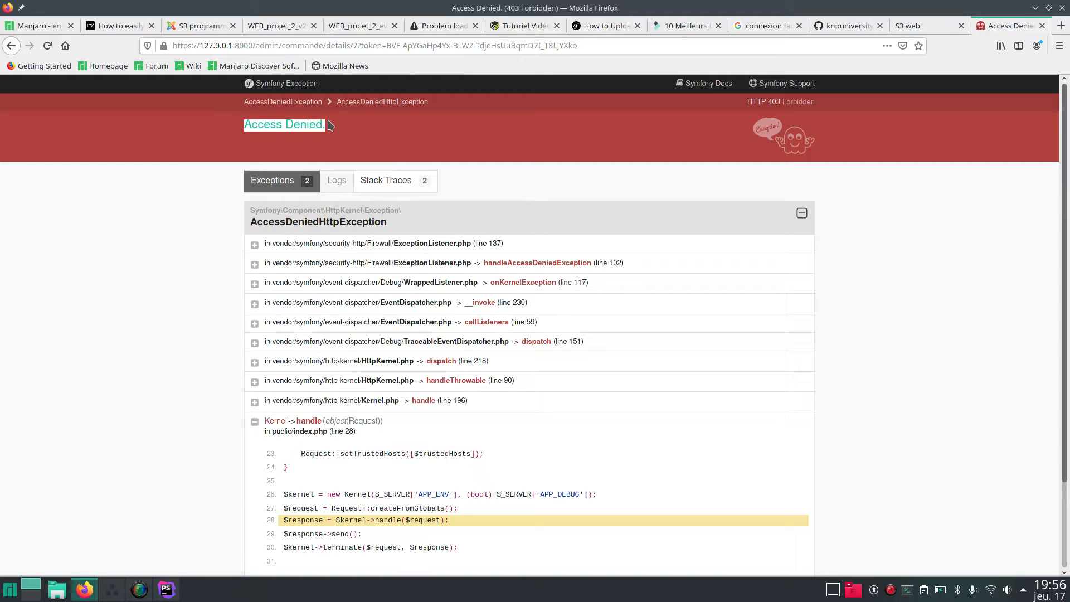
pyautogui.click(330, 125)
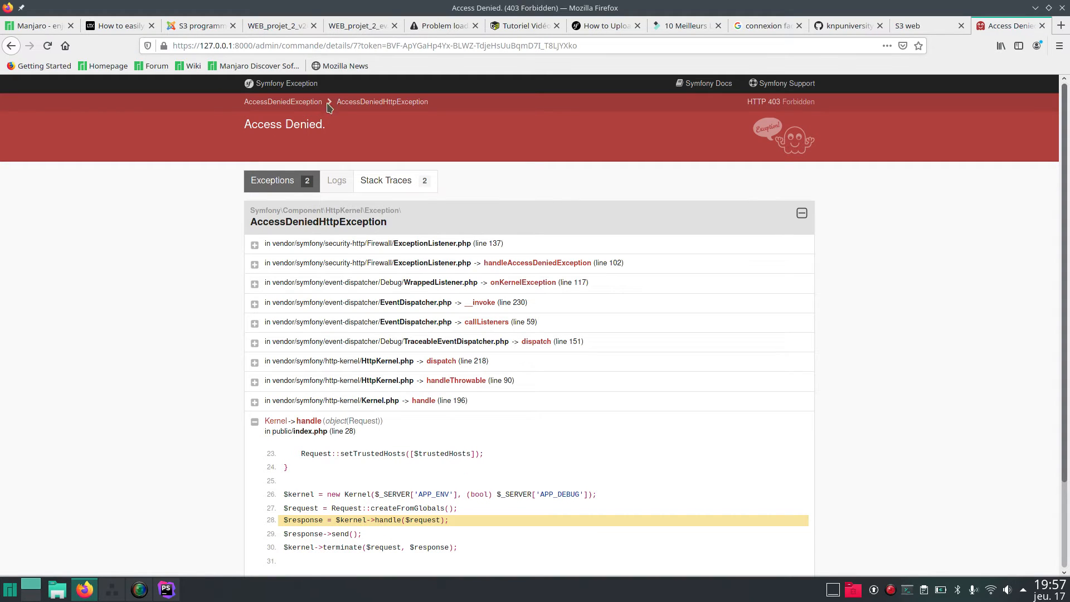